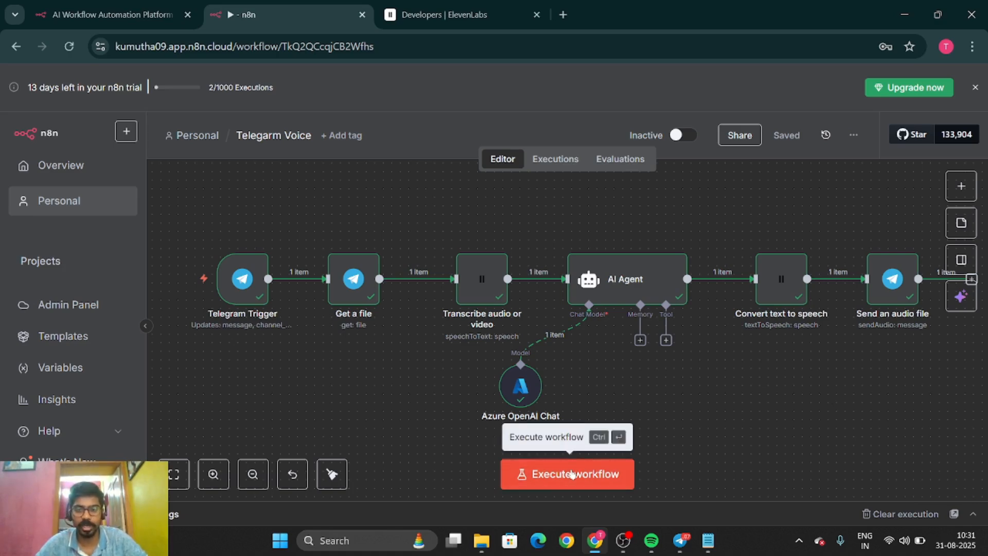
# Record and send a voice message to ThigazhTechbot in Telegram, and execute the Telegarm Voice workflow in n8n.
pyautogui.click(681, 541)
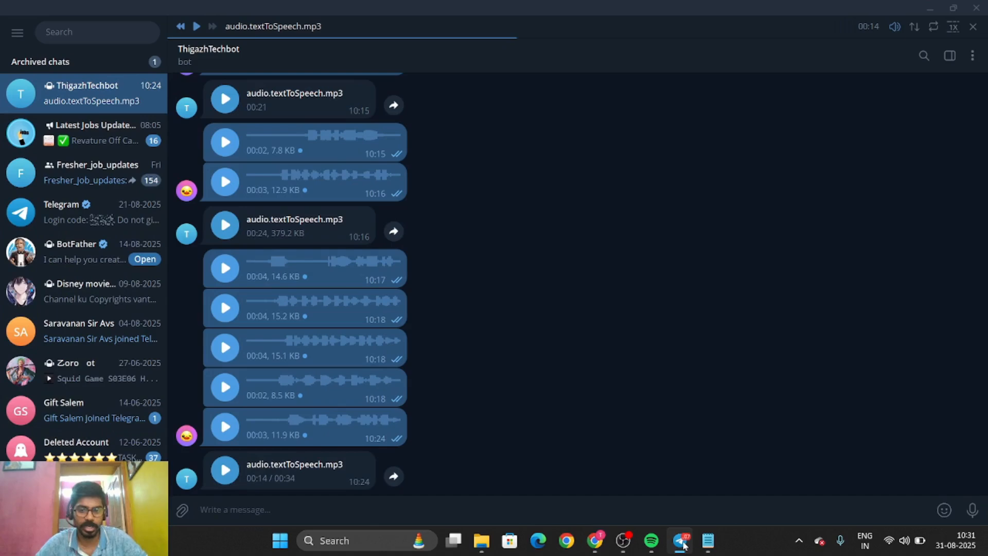
pyautogui.click(681, 541)
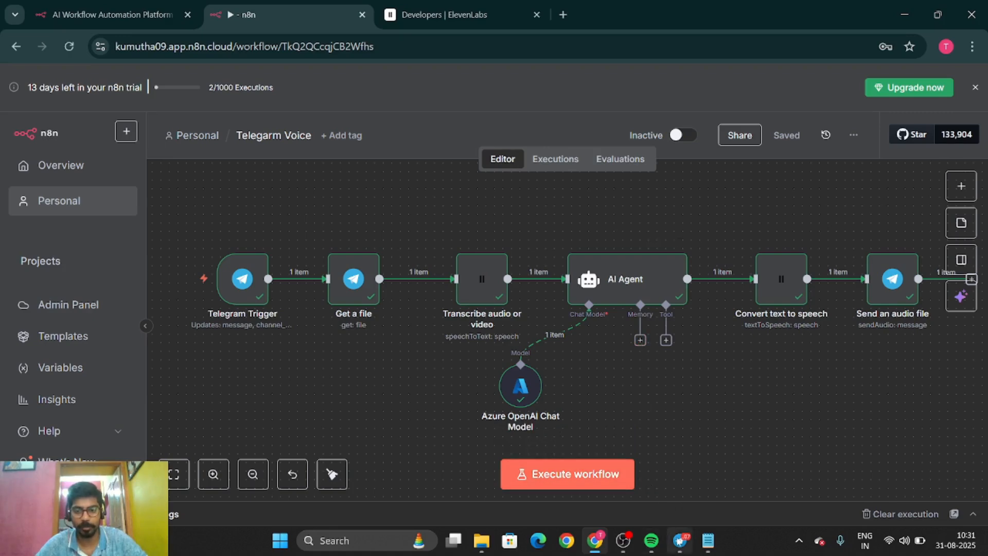
pyautogui.click(680, 540)
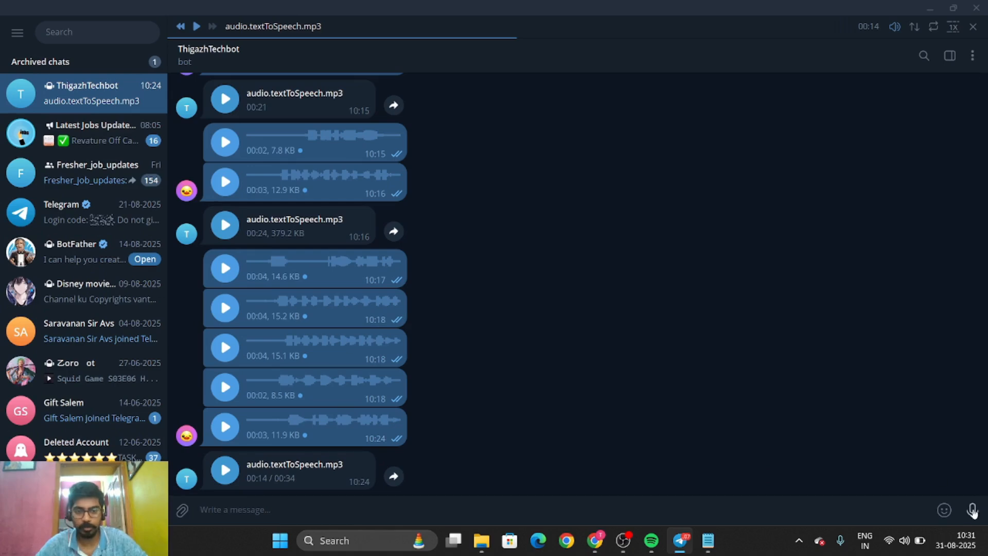
pyautogui.moveTo(972, 511); pyautogui.dragTo(972, 510)
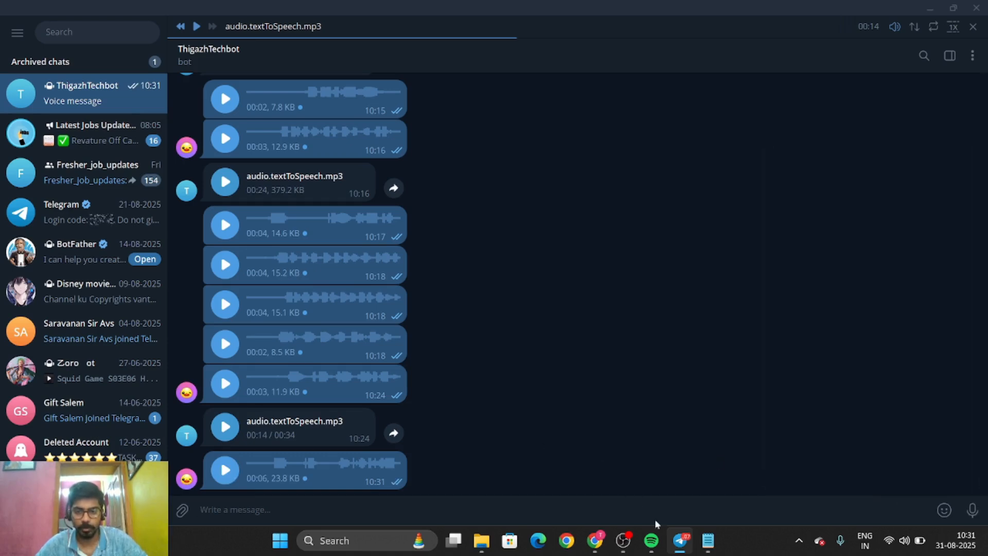
pyautogui.click(596, 540)
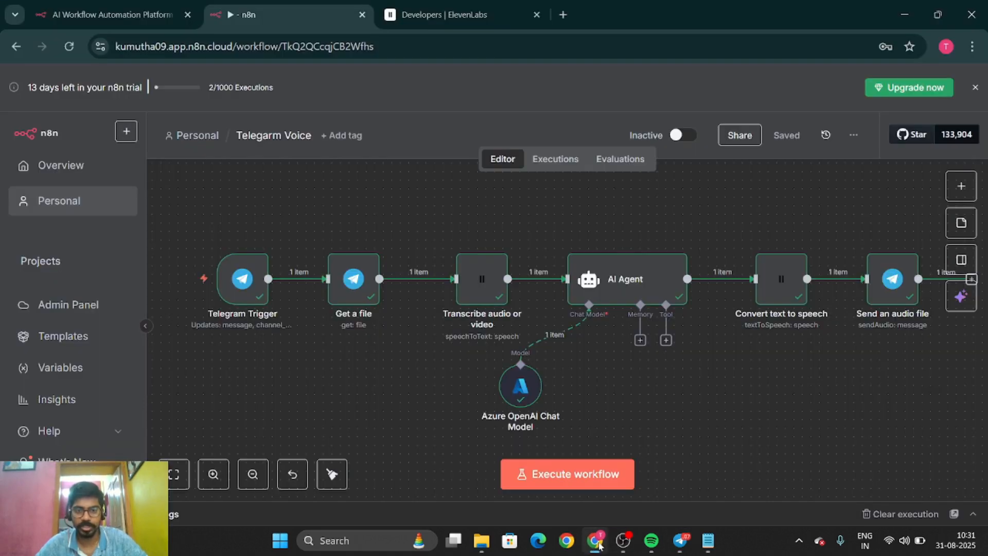
pyautogui.click(555, 473)
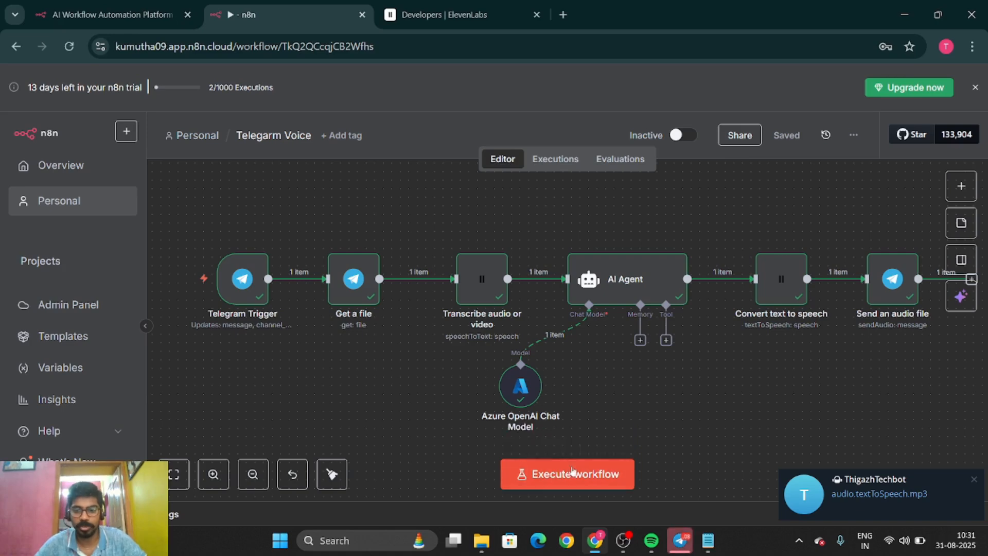
# Switch to Telegram and play the newest audio.textToSpeech.mp3 reply from ThigazhTechbot, pausing it before the end.
pyautogui.click(679, 540)
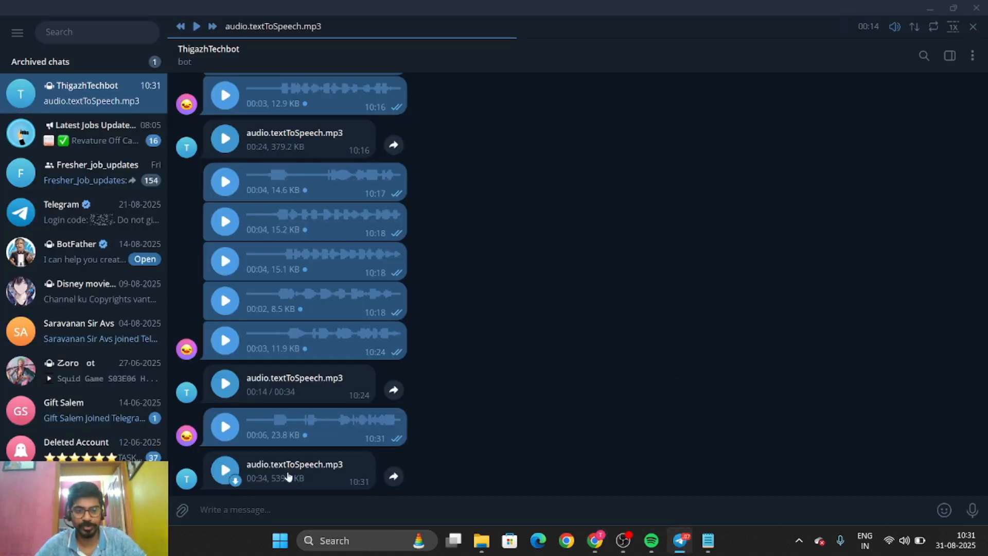
pyautogui.click(234, 476)
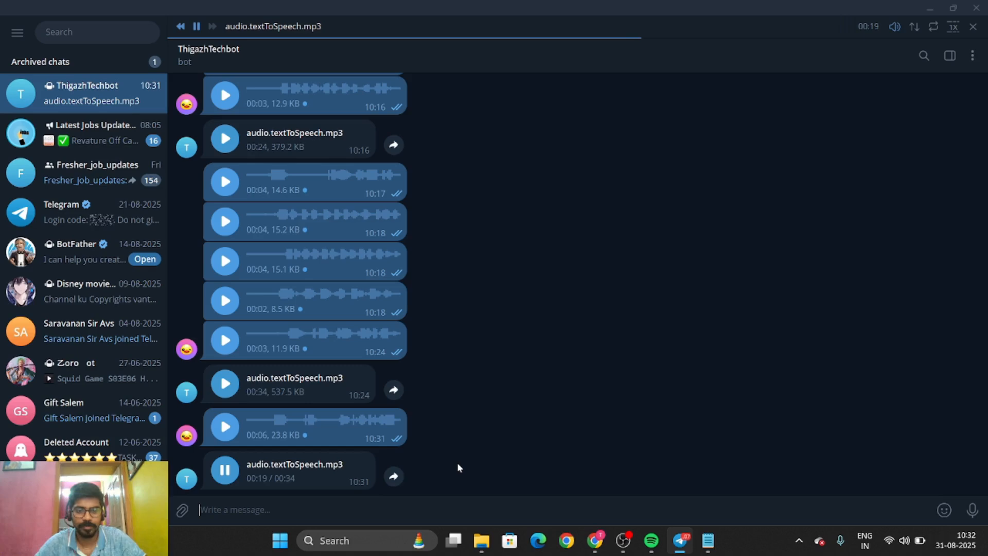
pyautogui.doubleClick(230, 477)
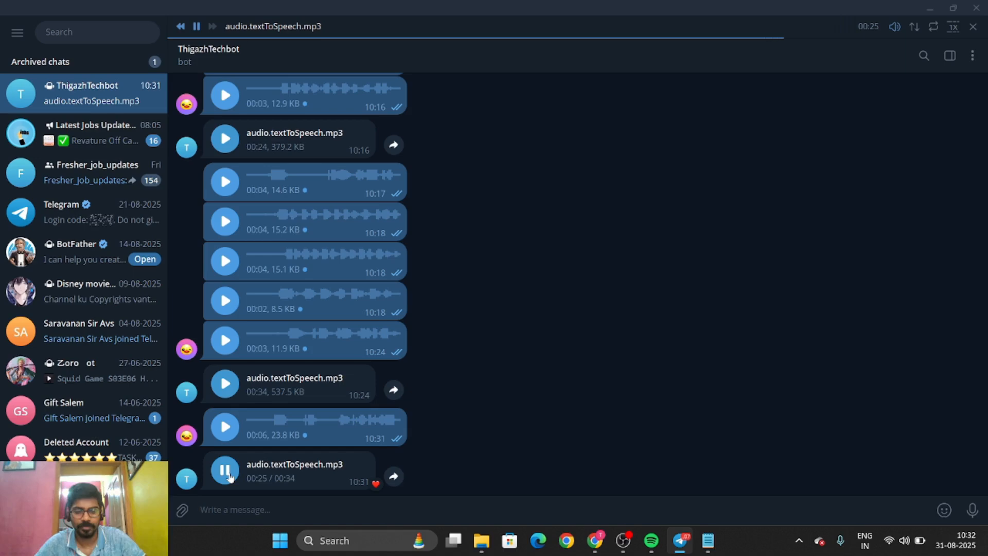
pyautogui.click(229, 477)
# Return to n8n and open the parameters of the Telegram Trigger node.
pyautogui.hotkey('alt', 'Tab')
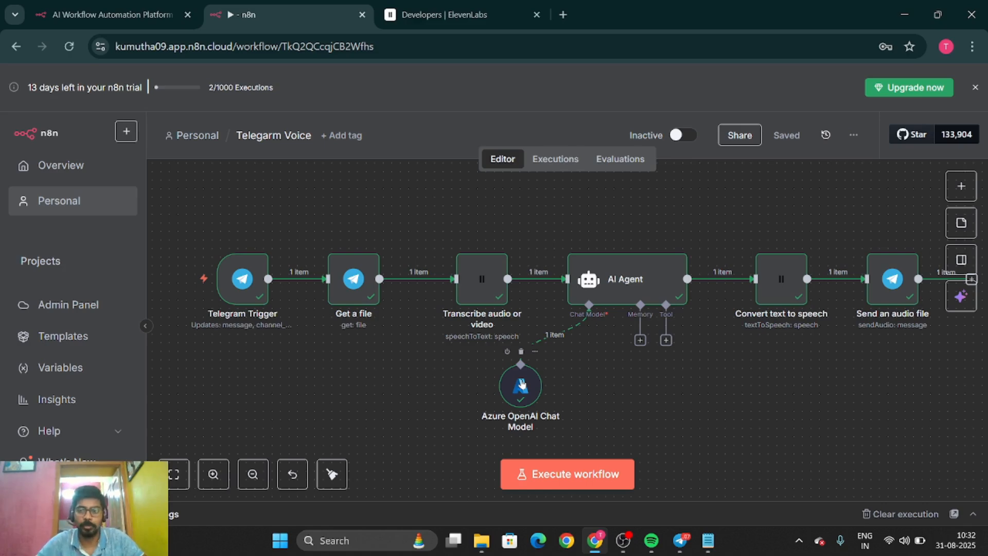
pyautogui.moveTo(241, 286)
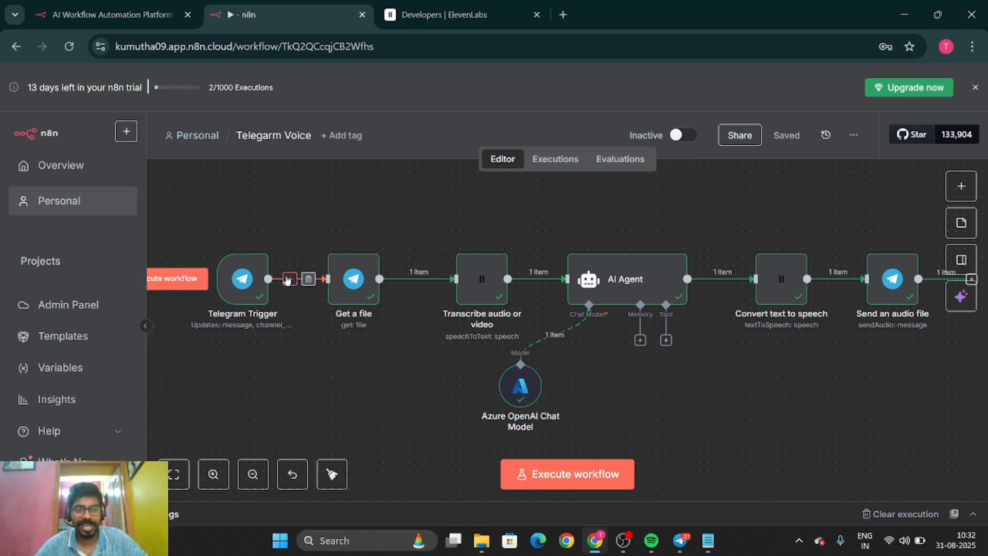
pyautogui.doubleClick(240, 287)
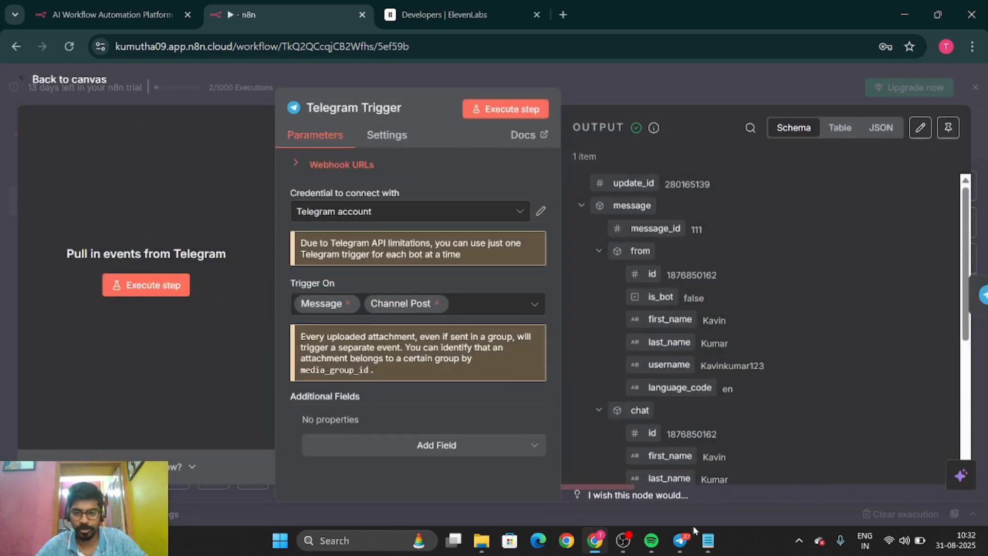
# Switch to Telegram and open the BotFather chat, going back to its first messages around the /start command.
pyautogui.click(680, 539)
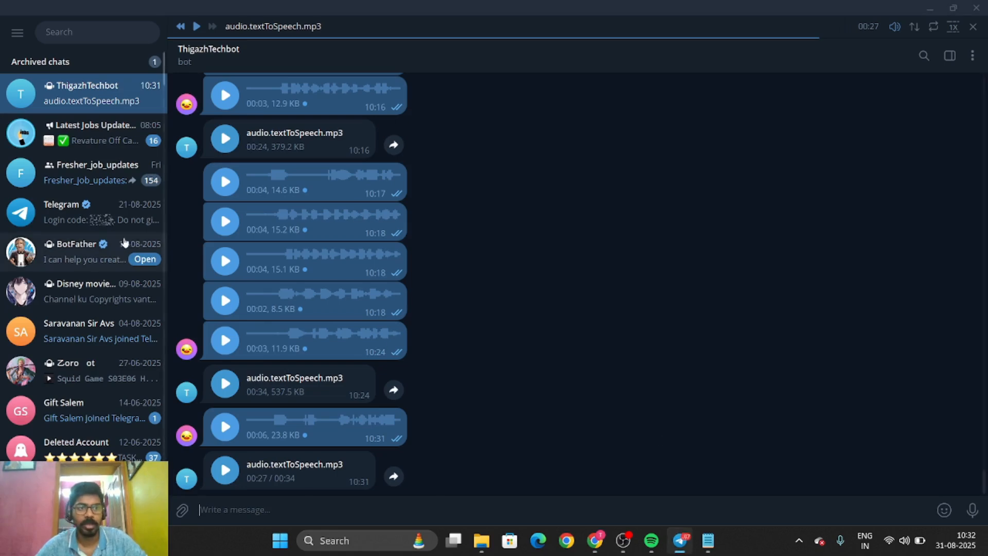
pyautogui.click(89, 247)
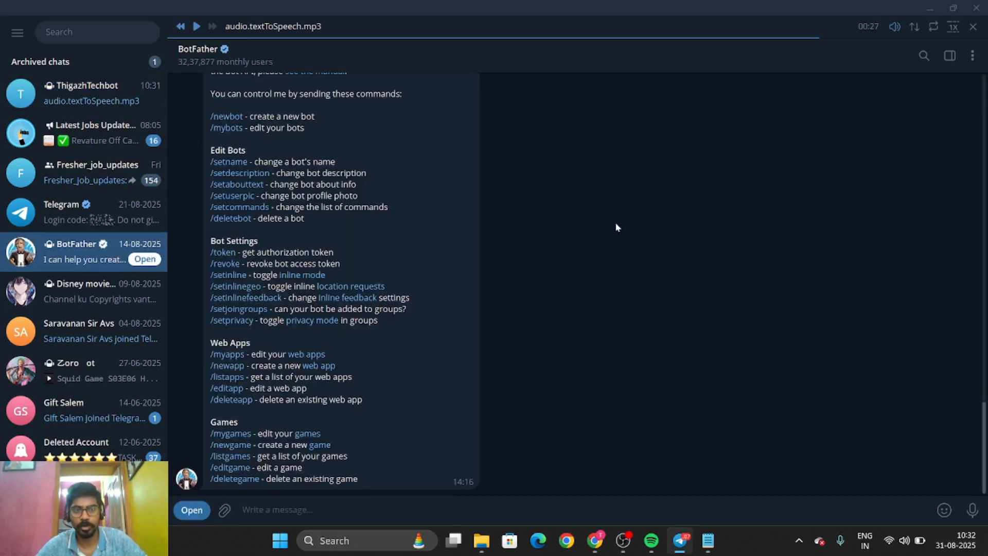
pyautogui.scroll(-6, 617, 228)
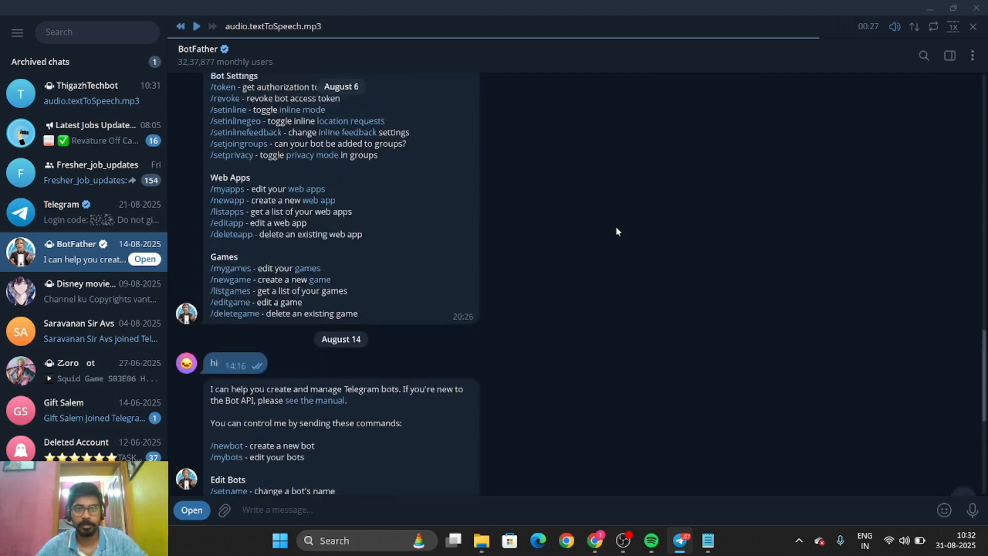
pyautogui.scroll(7, 617, 228)
pyautogui.scroll(2, 616, 230)
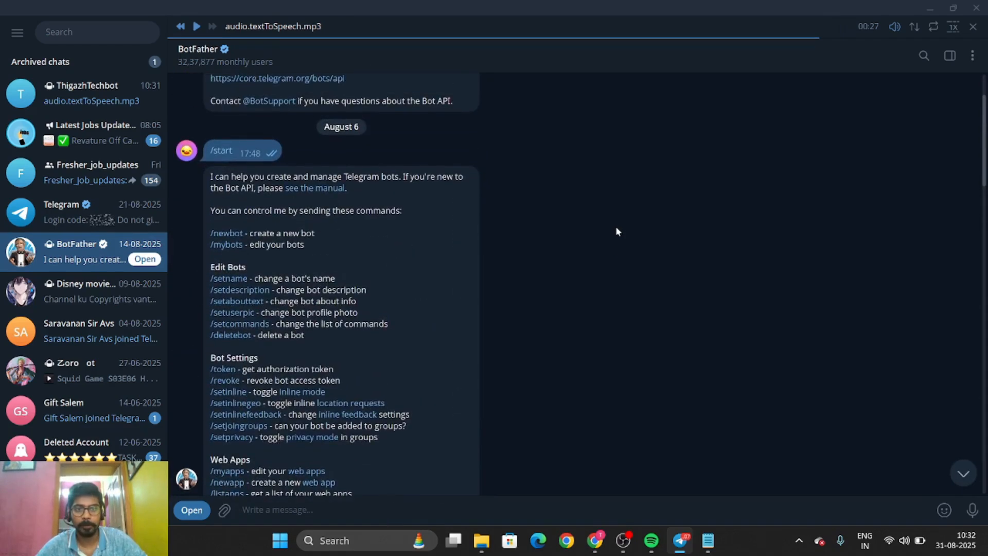
pyautogui.scroll(-5, 616, 230)
pyautogui.scroll(7, 616, 231)
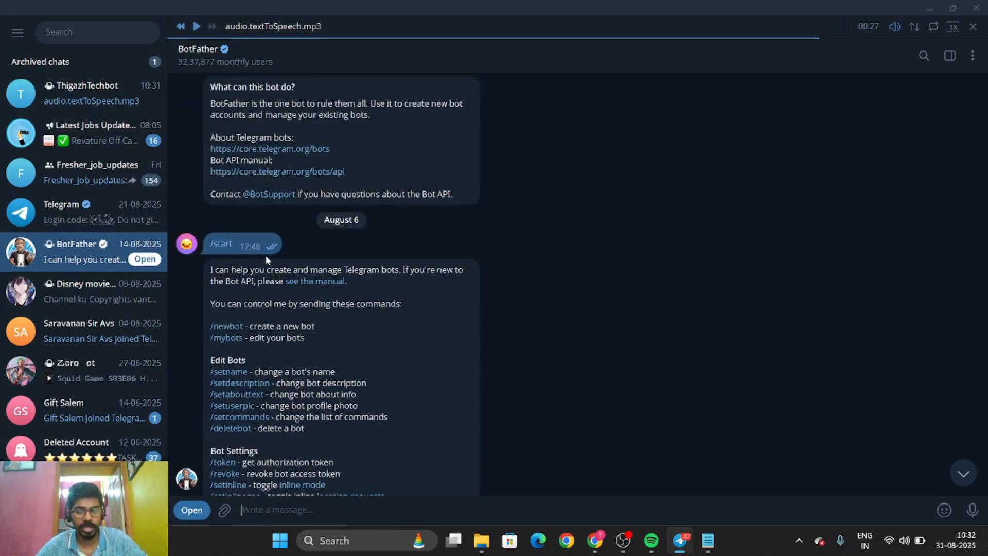
# Review the BotFather command list and the /newbot exchange covering the bot's name, username and HTTP API access token.
pyautogui.scroll(-3, 255, 253)
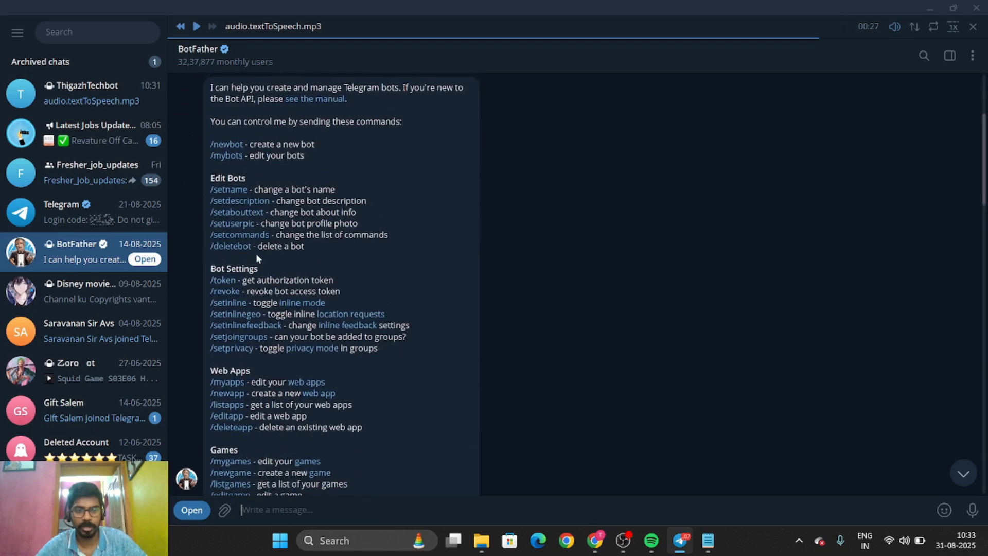
pyautogui.scroll(-4, 255, 253)
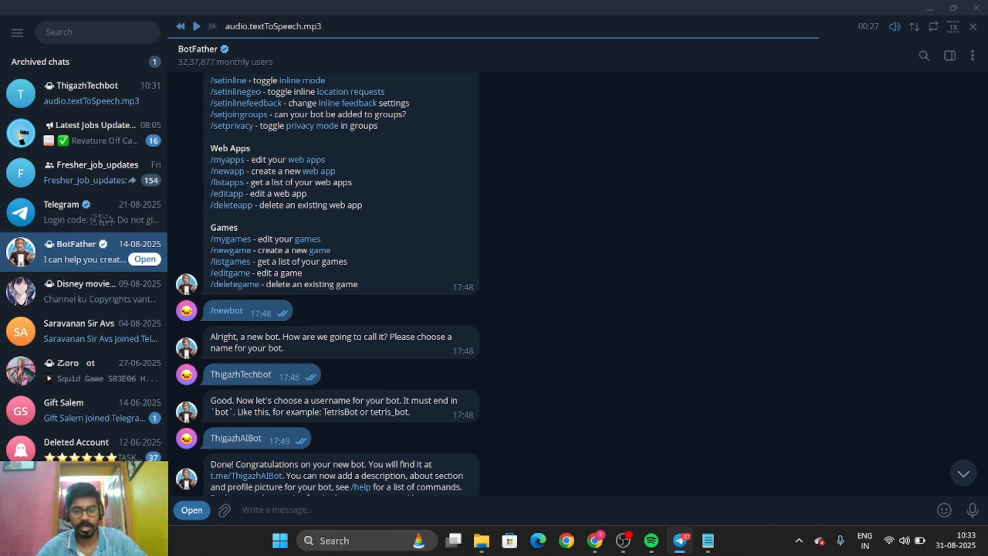
pyautogui.scroll(-3, 324, 380)
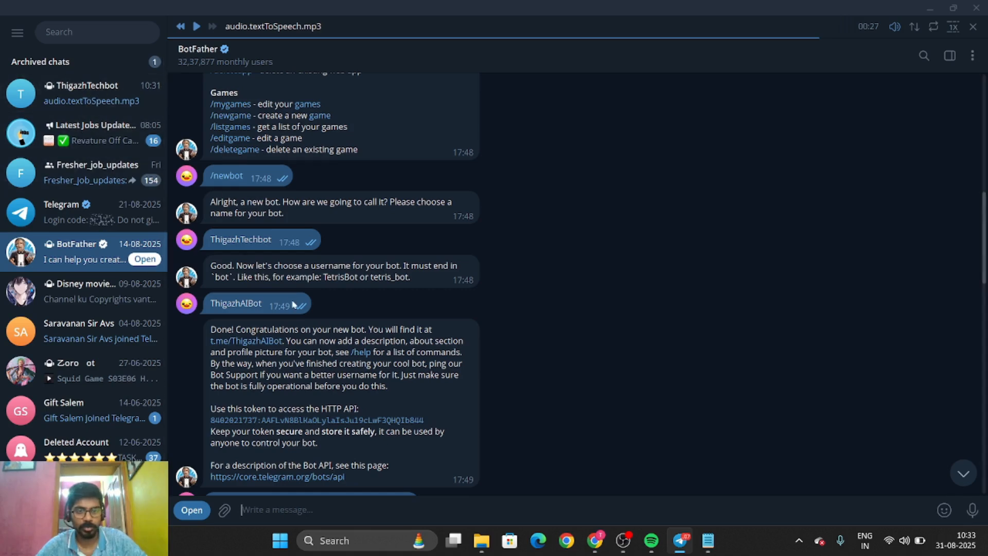
pyautogui.scroll(-2, 273, 360)
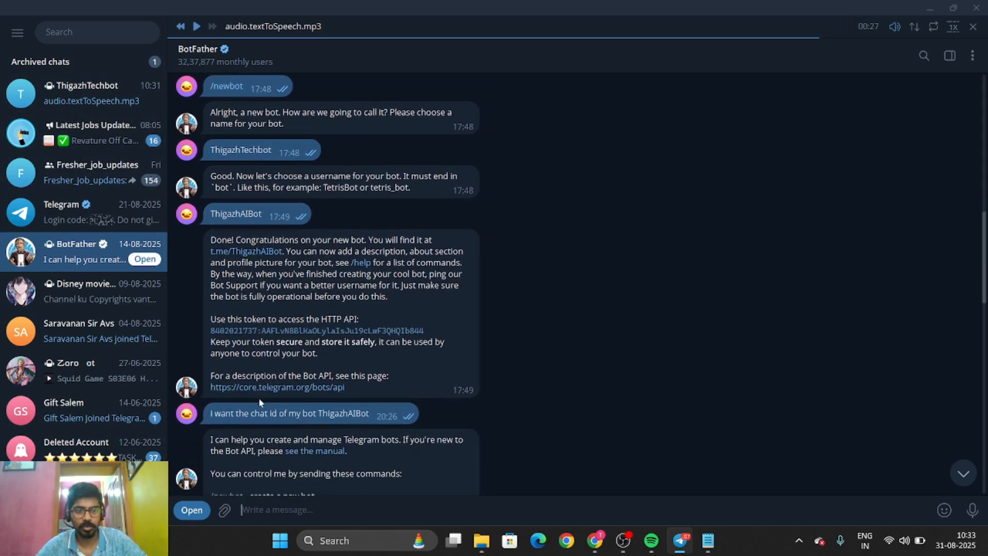
pyautogui.doubleClick(416, 333)
pyautogui.scroll(-1, 427, 372)
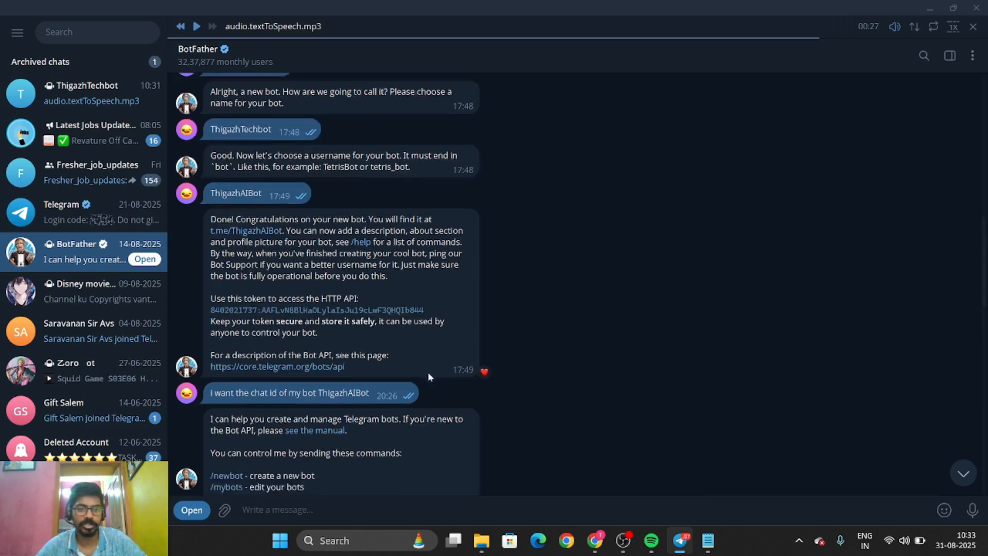
pyautogui.scroll(-3, 427, 372)
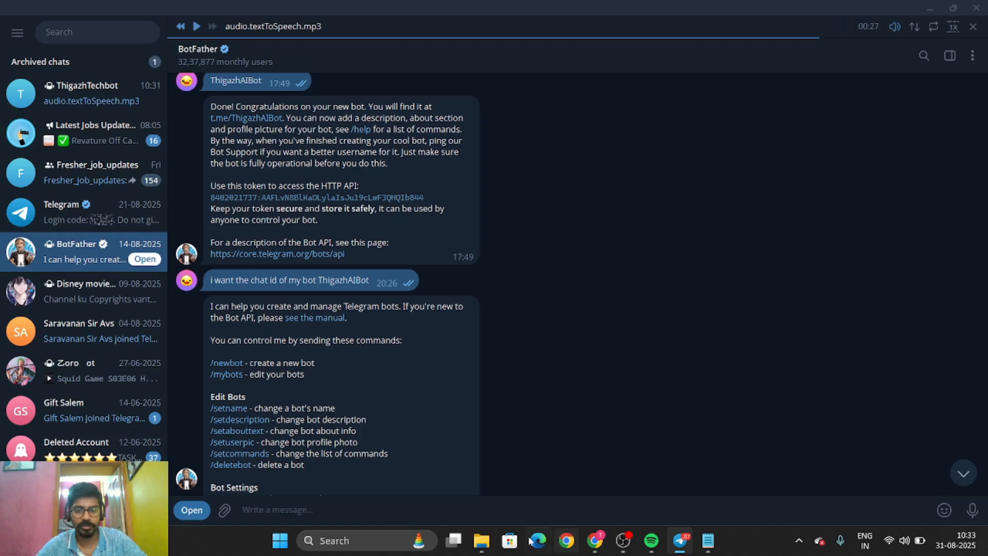
# Switch to n8n, inspect the Telegram account credential used by the Telegram Trigger, and return to the canvas.
pyautogui.click(595, 540)
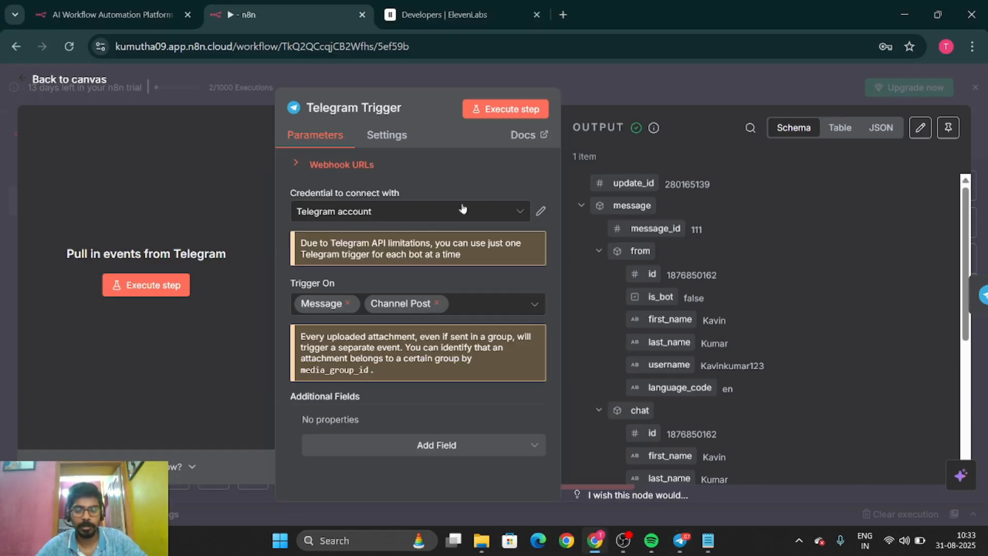
pyautogui.click(540, 211)
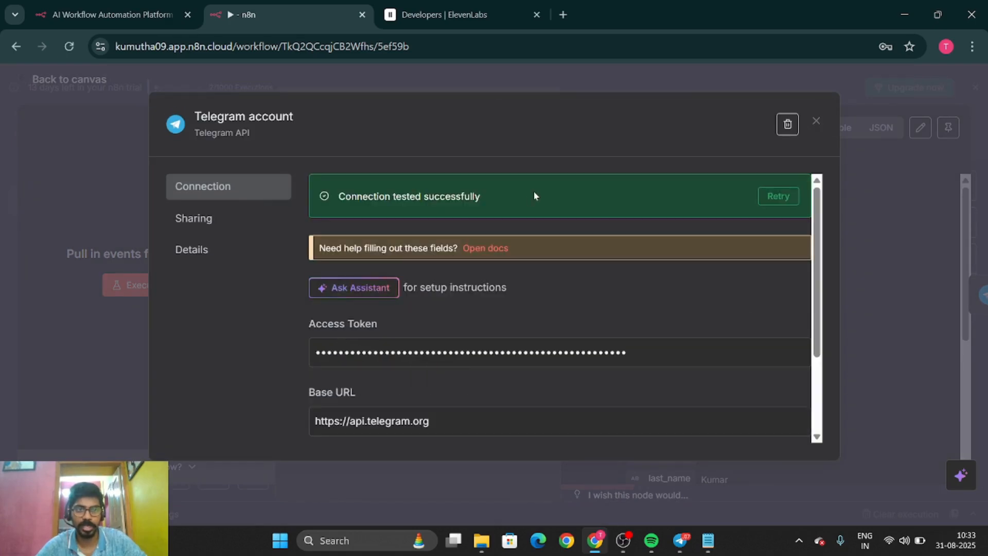
pyautogui.click(816, 121)
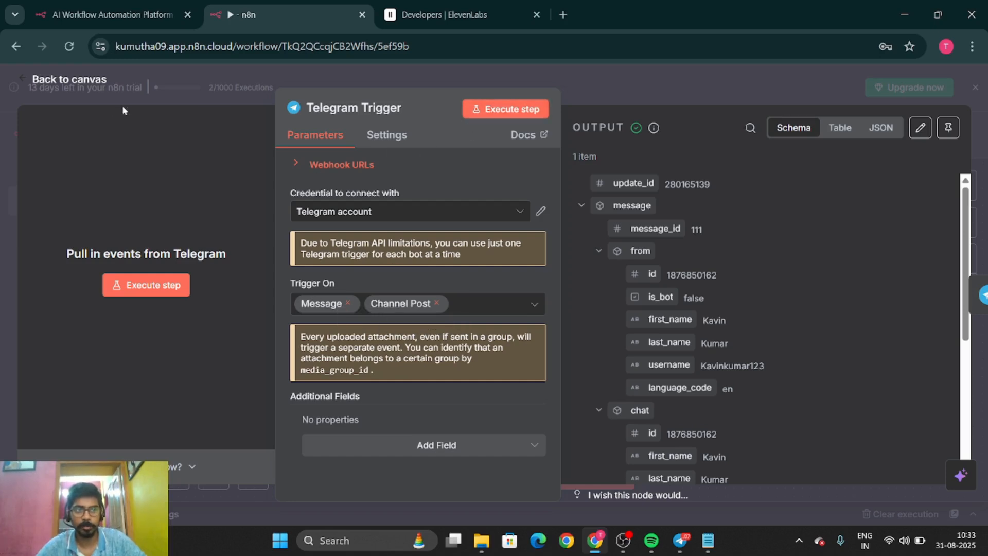
pyautogui.click(67, 82)
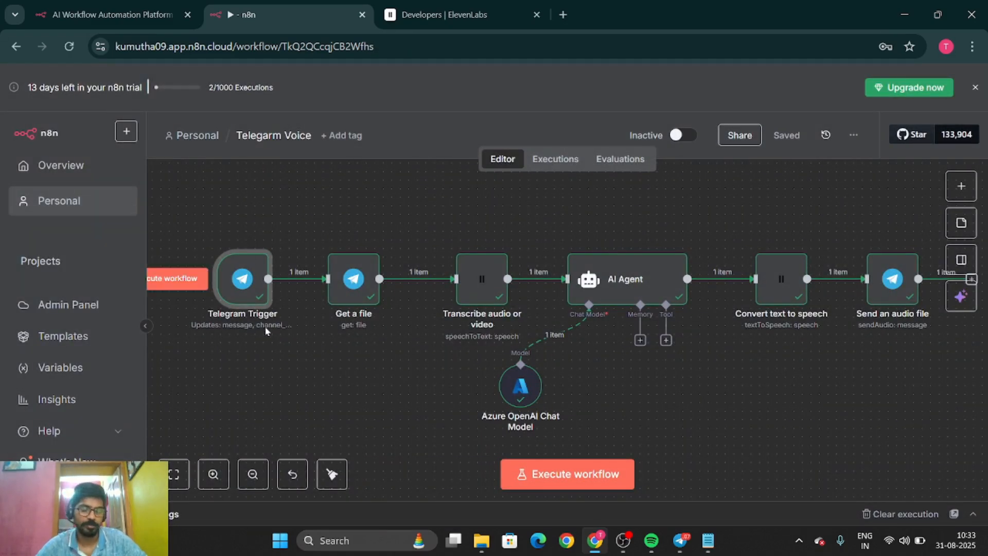
# Inspect the Get a file node's File ID setting and the incoming voice data, and return to the canvas.
pyautogui.doubleClick(354, 279)
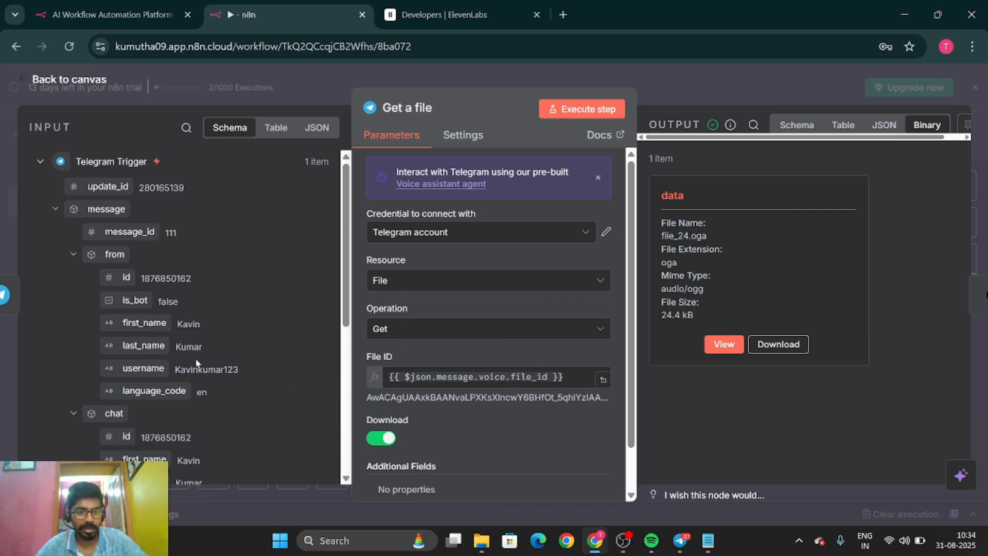
pyautogui.scroll(-3, 196, 363)
pyautogui.scroll(-2, 195, 363)
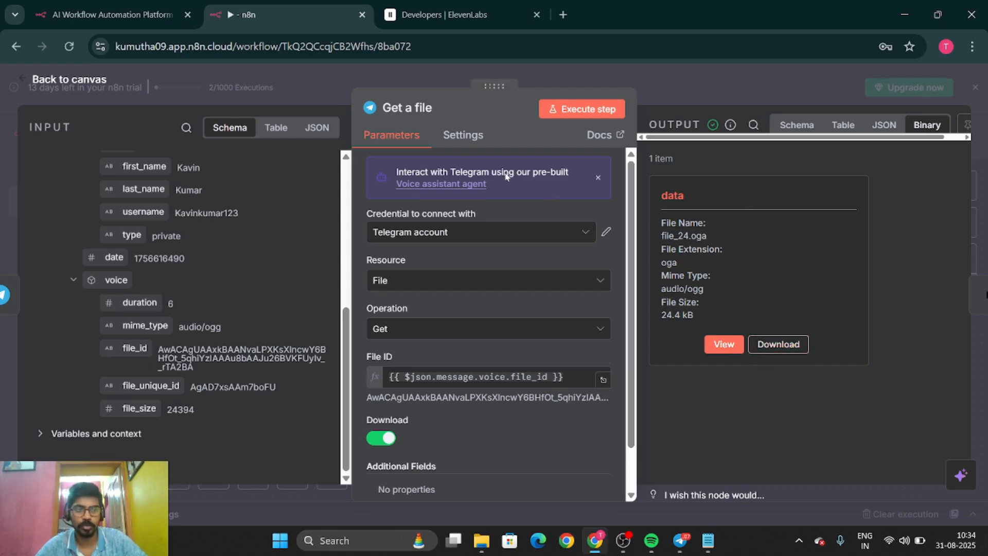
pyautogui.click(33, 78)
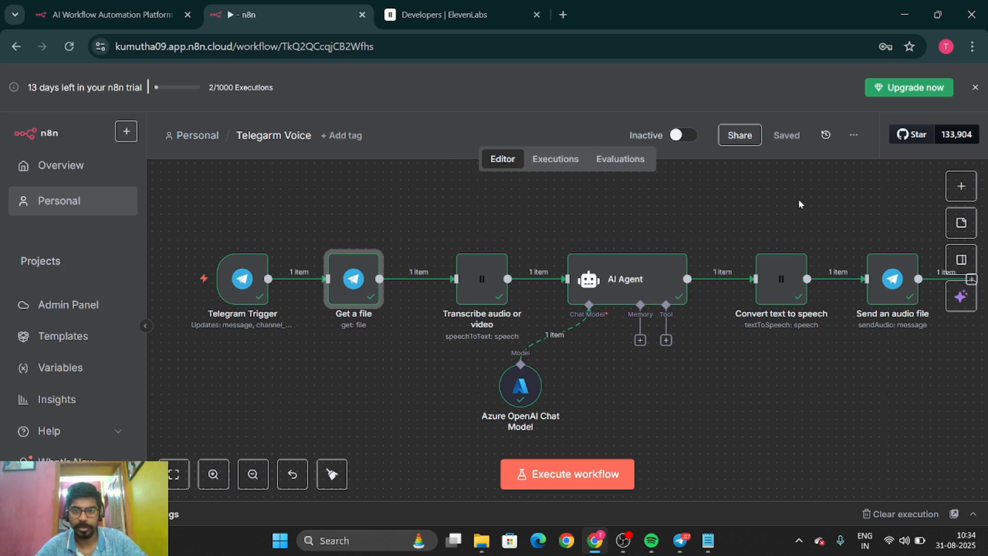
# Search the node library for "eleven", review the ElevenLabs Tool details and the ElevenLabs node's voice and speech actions, and close the library.
pyautogui.click(961, 186)
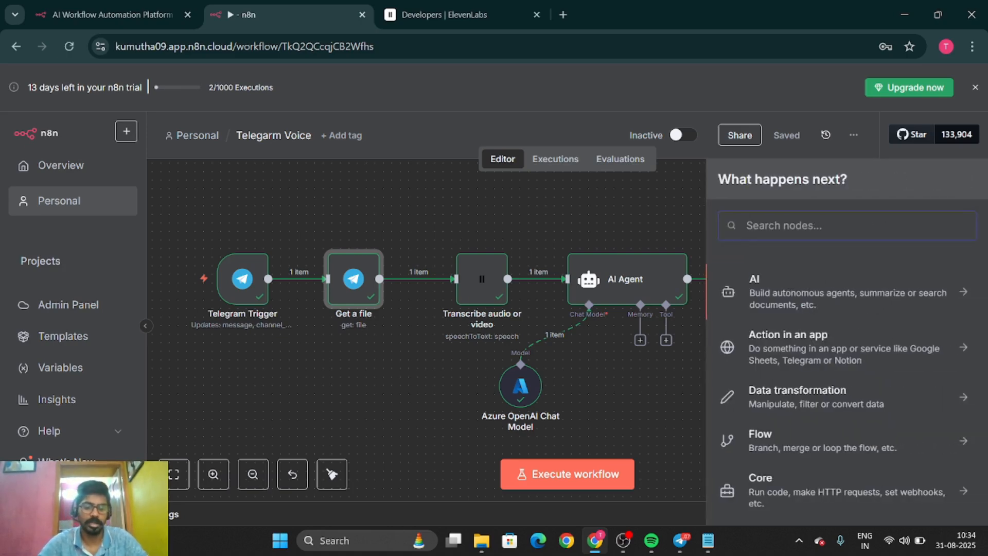
pyautogui.write('eleven')
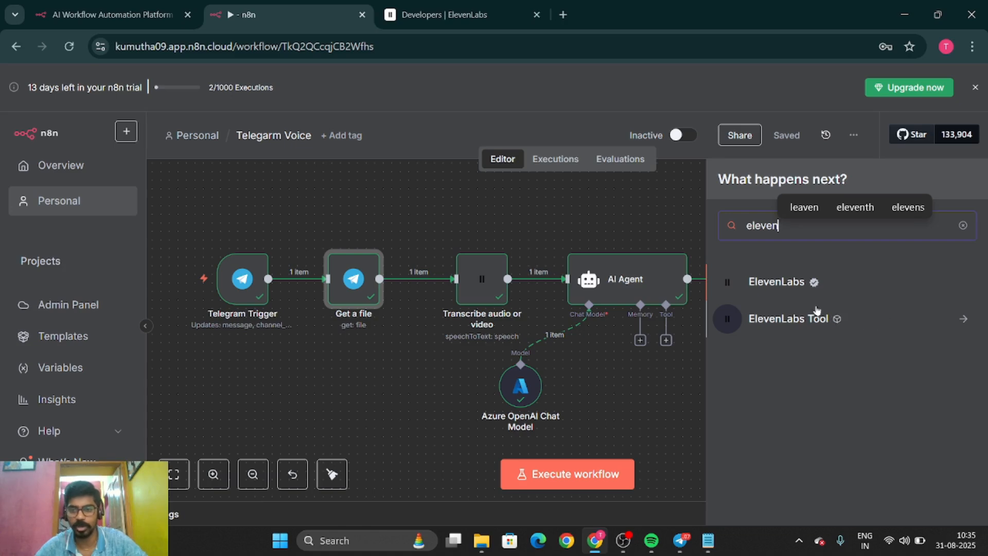
pyautogui.click(956, 321)
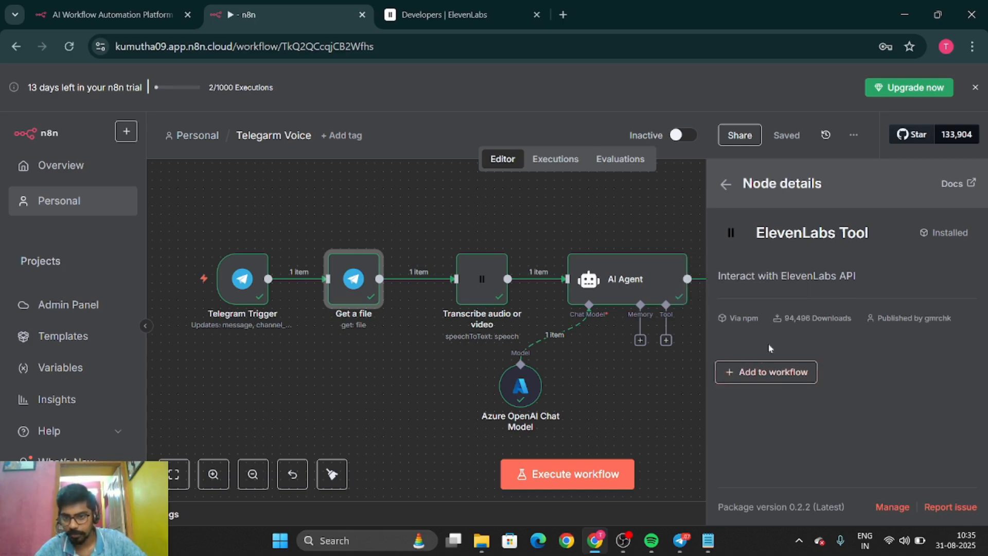
pyautogui.click(727, 194)
pyautogui.click(769, 281)
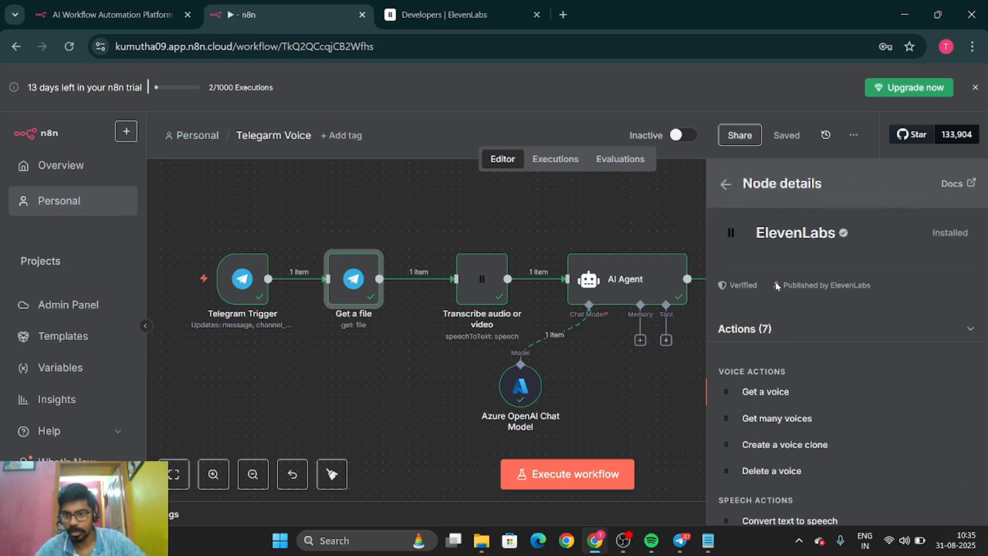
pyautogui.scroll(-3, 851, 441)
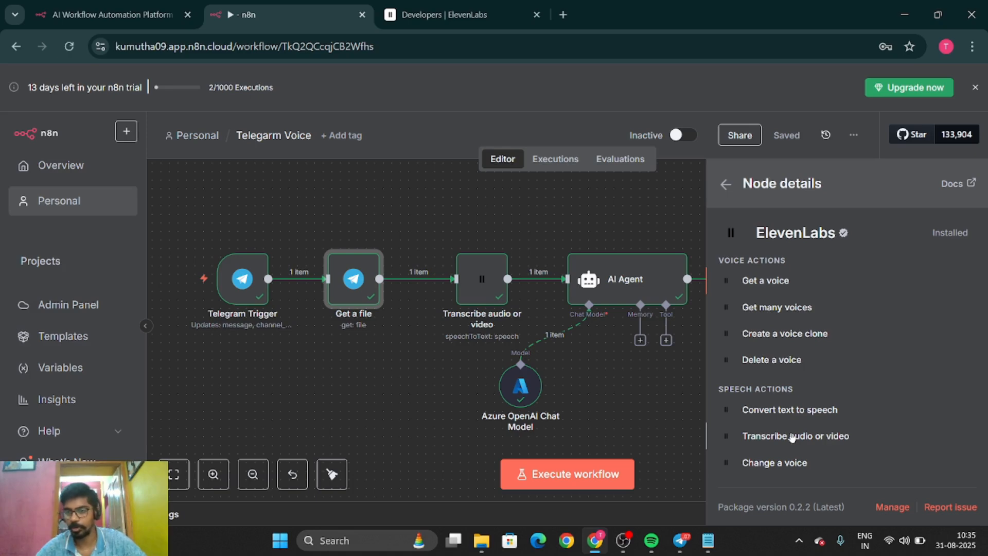
pyautogui.click(725, 184)
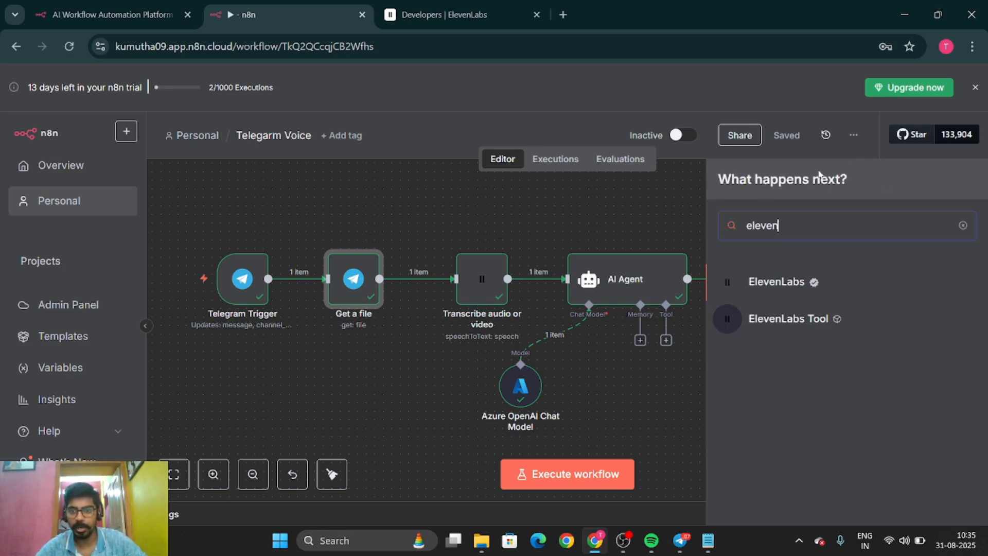
pyautogui.click(638, 215)
# Inspect the Transcribe audio or video node's Speech to Text settings and its ElevenLabs account credential, and close the credential.
pyautogui.doubleClick(466, 278)
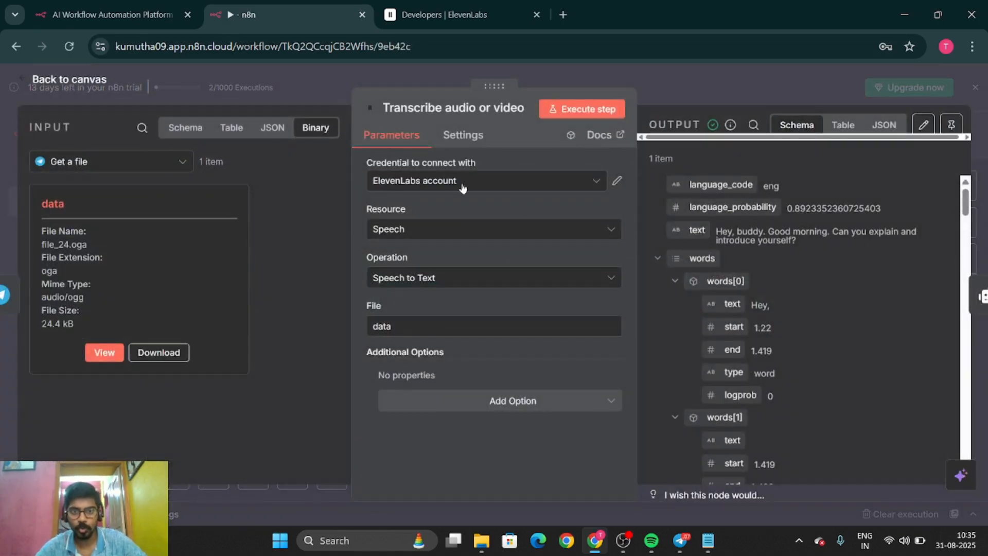
pyautogui.click(617, 181)
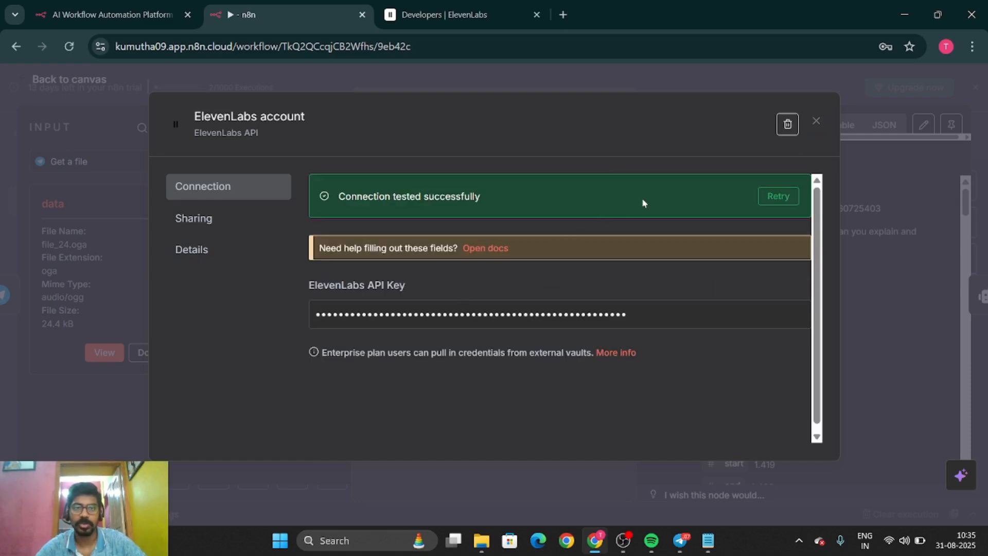
pyautogui.click(816, 126)
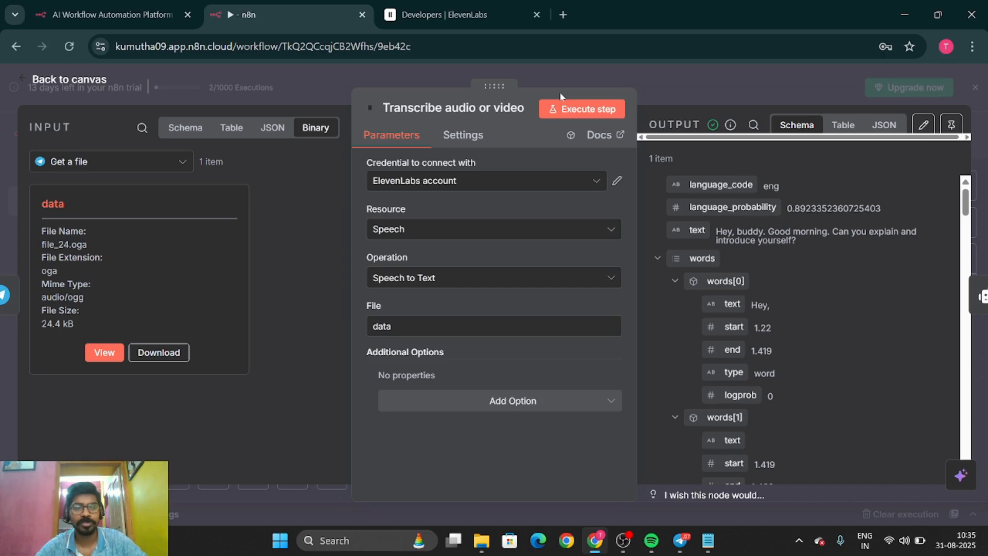
# Switch to ElevenLabs, go to the elevenlabs.io home page and log in to the account.
pyautogui.click(472, 17)
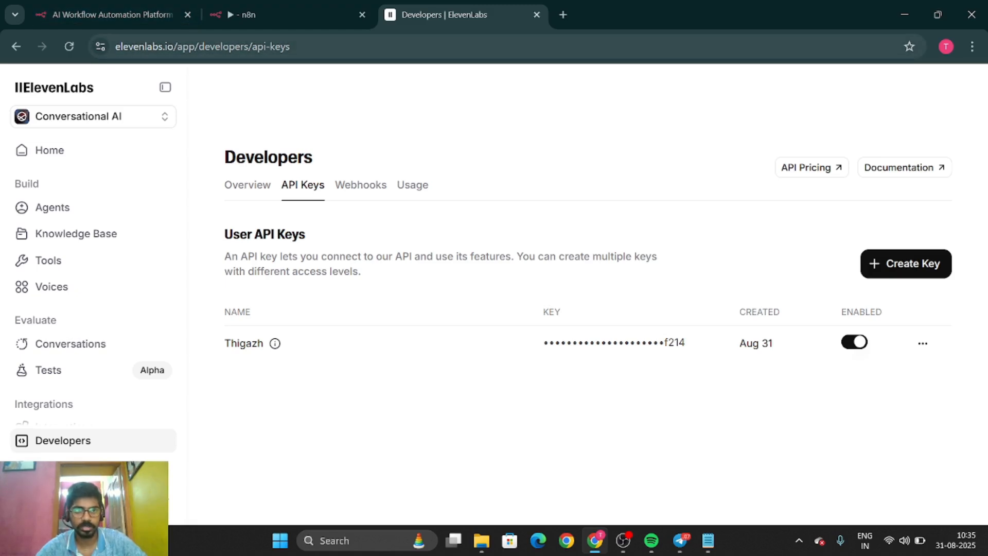
pyautogui.moveTo(176, 46); pyautogui.dragTo(292, 46)
pyautogui.press('BackSpace')
pyautogui.press('Return')
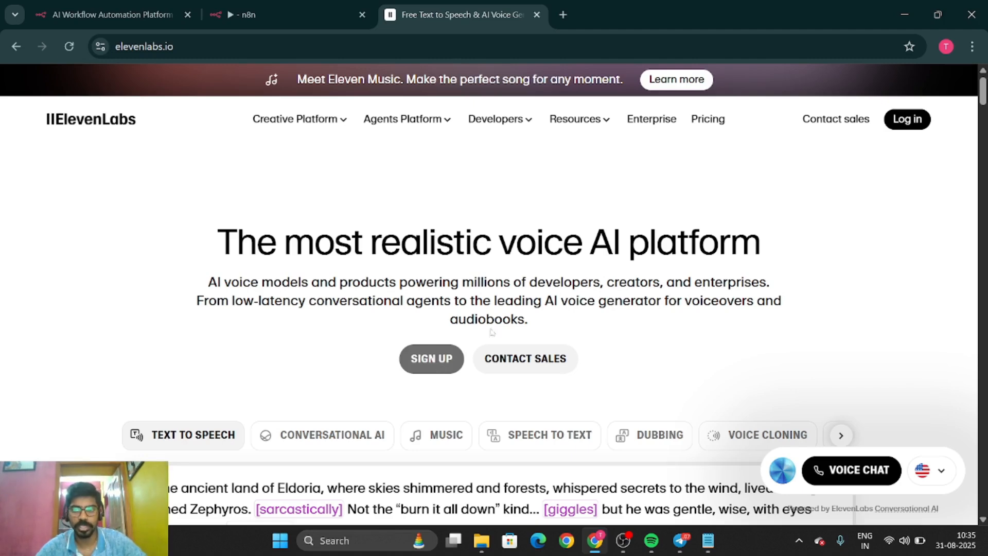
pyautogui.click(914, 117)
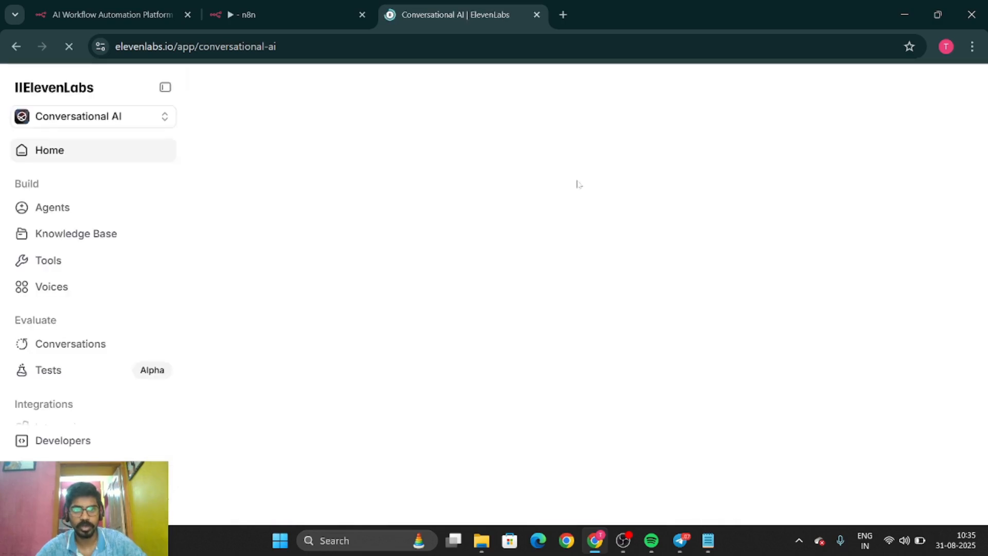
# Choose the Conversational AI platform and go through the Developers overview's Create an API Key link to the API keys page.
pyautogui.click(163, 117)
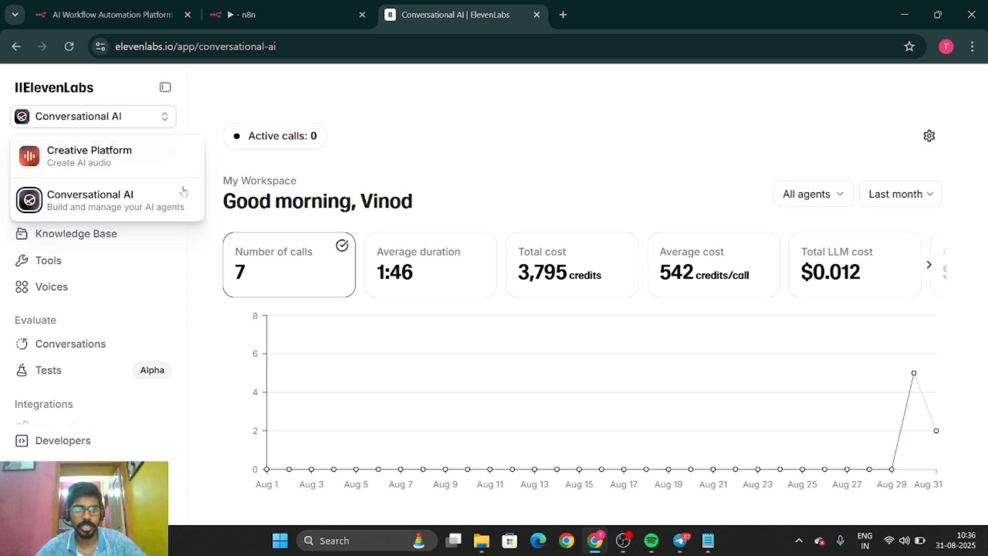
pyautogui.click(132, 208)
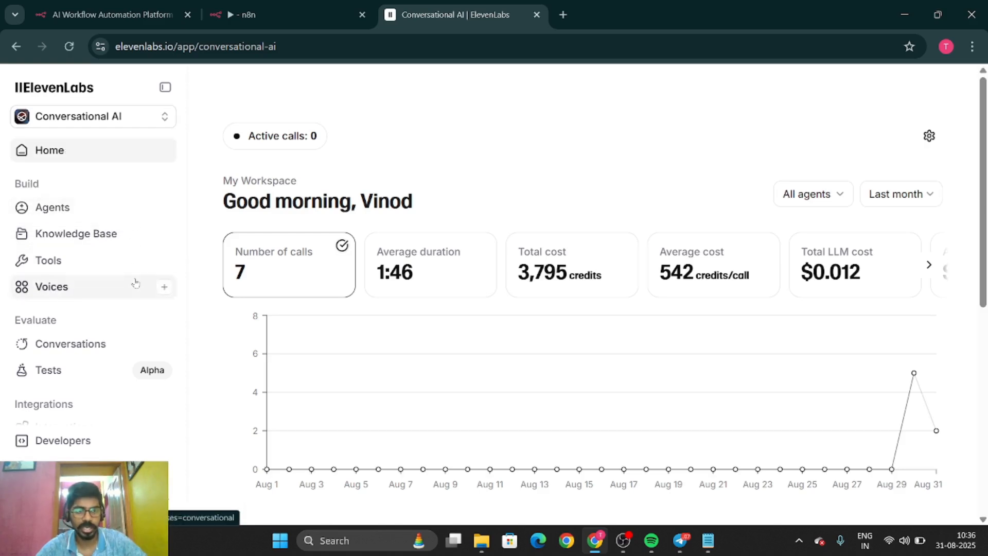
pyautogui.scroll(-3, 135, 282)
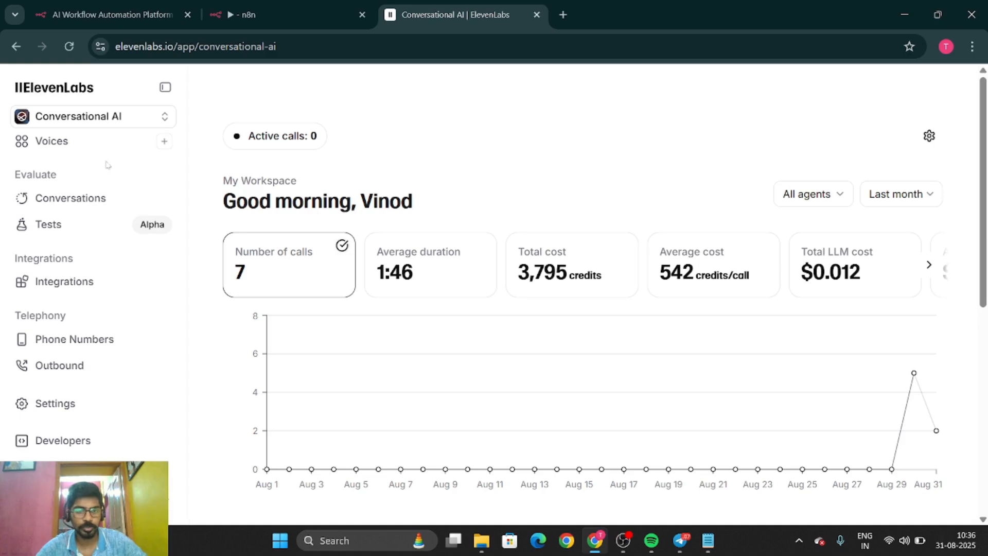
pyautogui.click(59, 441)
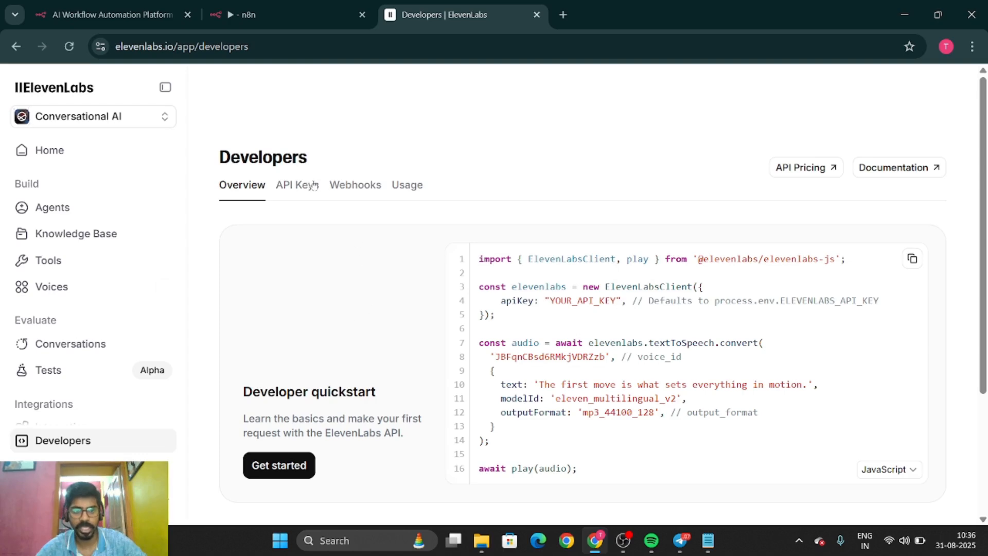
pyautogui.scroll(-3, 380, 317)
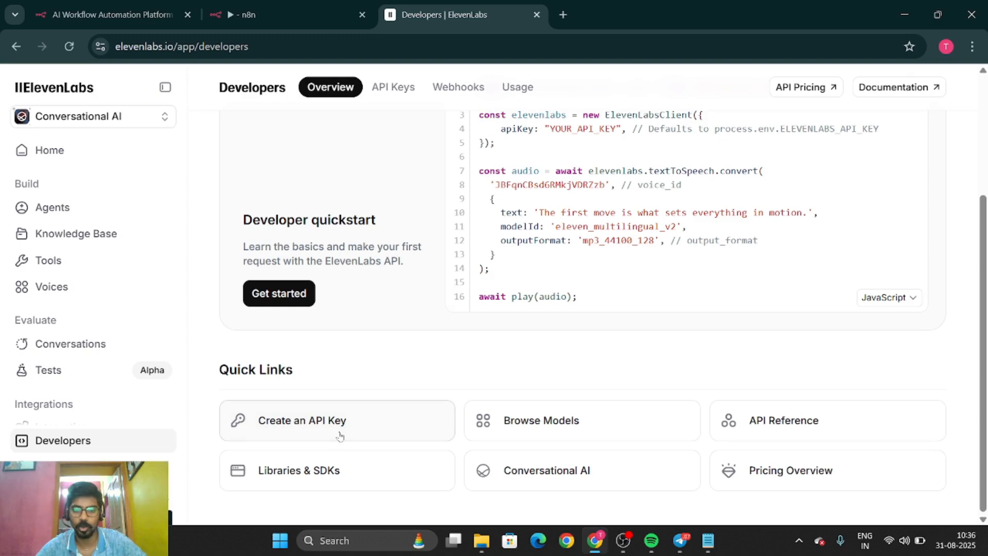
pyautogui.click(340, 436)
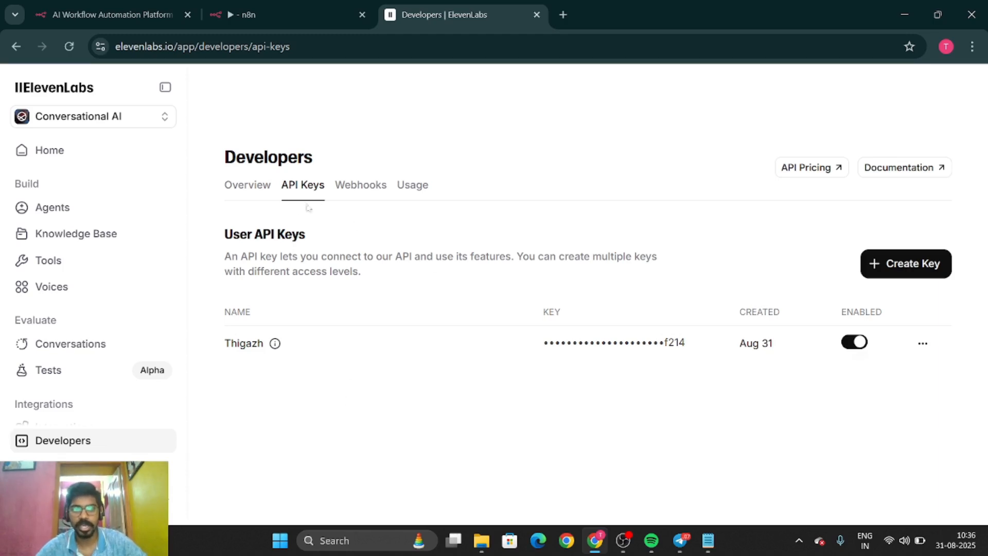
# Start a new ElevenLabs API key, review its endpoint and administration permission options, and close the form without creating the key.
pyautogui.click(919, 271)
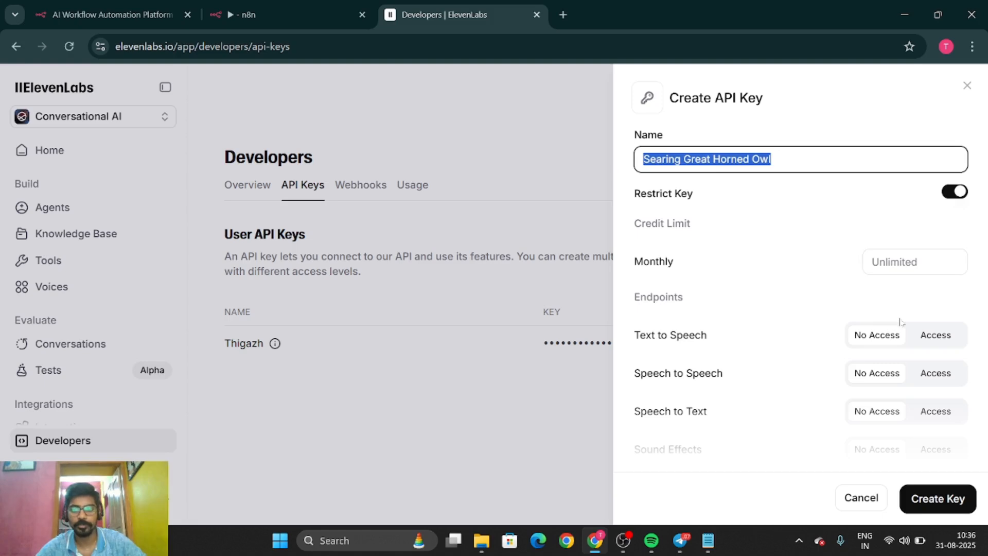
pyautogui.scroll(-3, 900, 321)
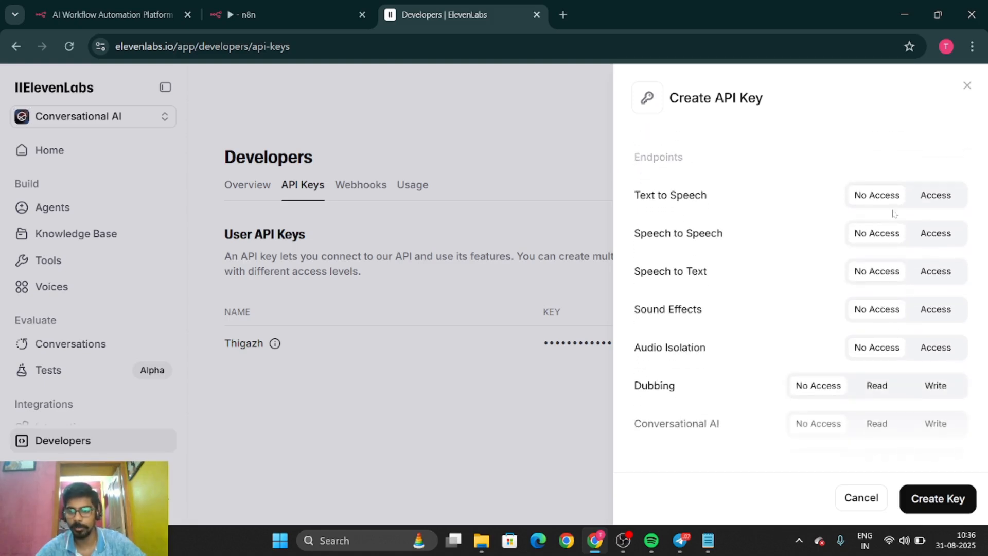
pyautogui.scroll(-3, 921, 394)
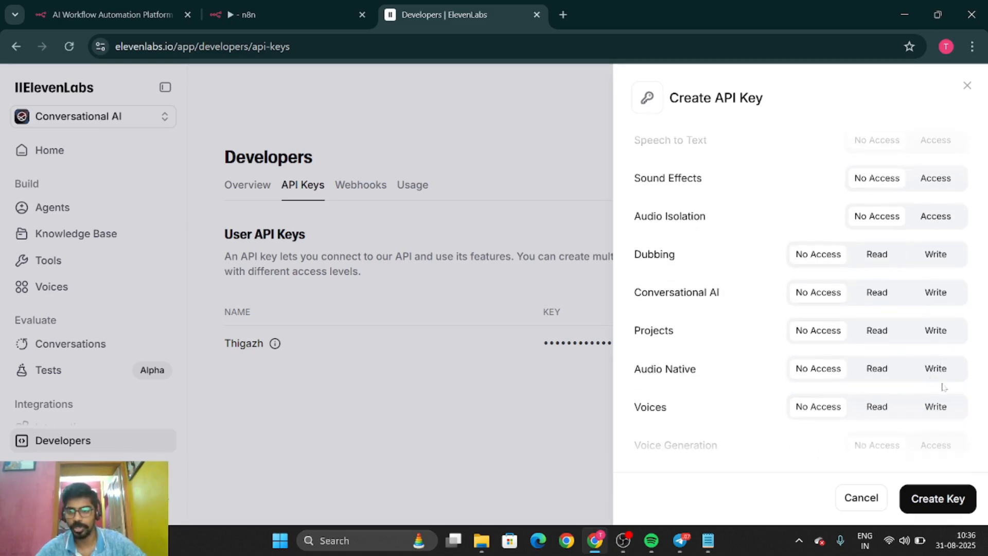
pyautogui.scroll(-3, 938, 383)
pyautogui.scroll(-3, 936, 380)
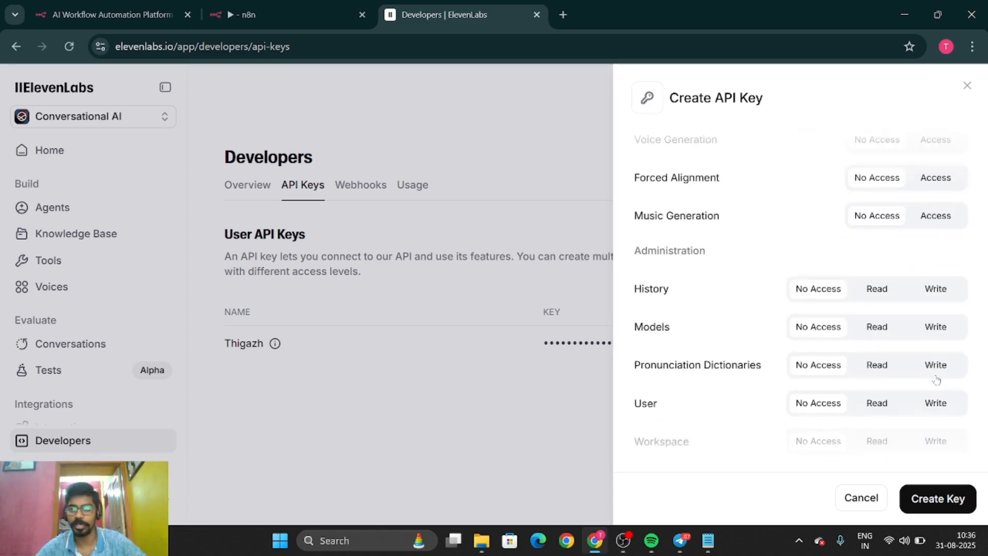
pyautogui.scroll(8, 936, 379)
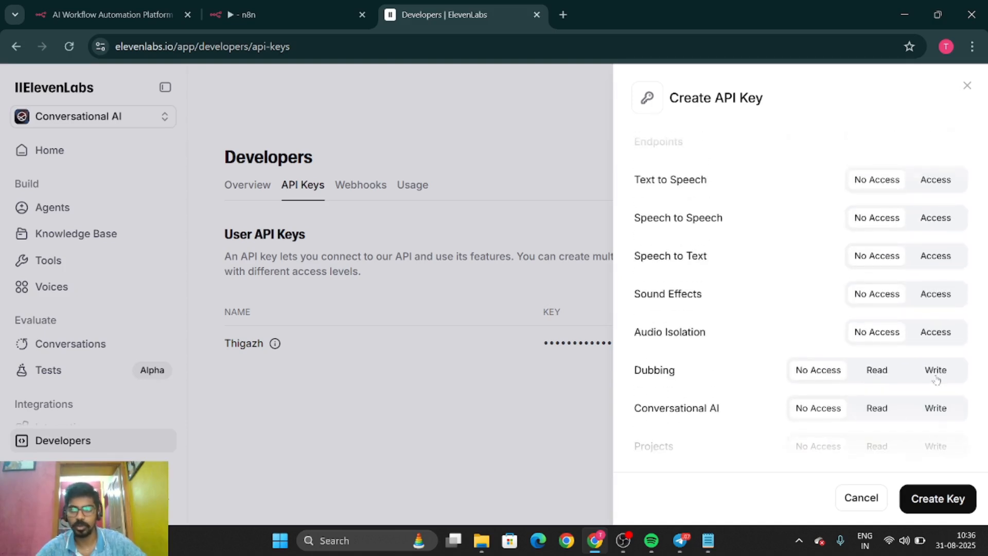
pyautogui.click(967, 85)
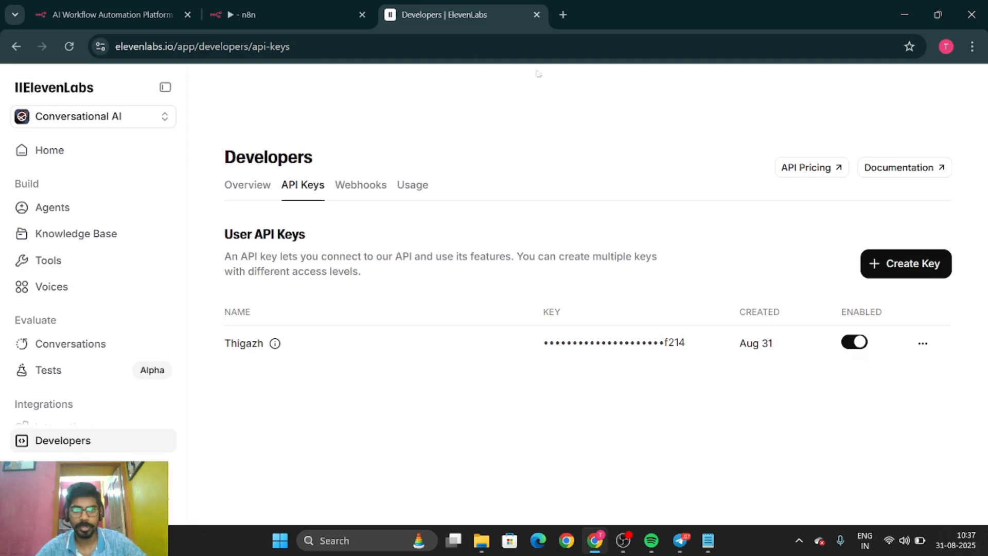
# Switch back to n8n, inspect the ElevenLabs API Key field in the transcription node's credential, and return to the canvas.
pyautogui.click(326, 13)
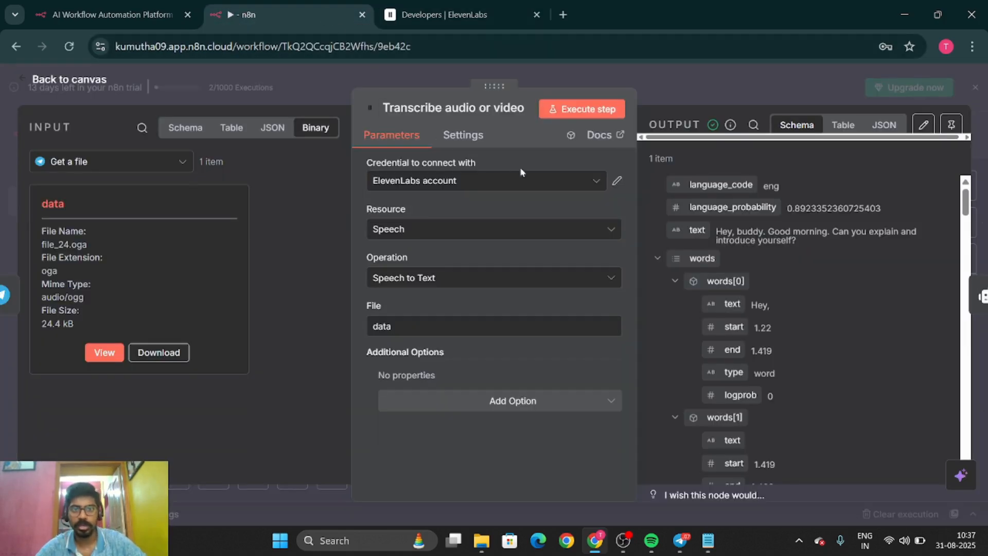
pyautogui.click(616, 181)
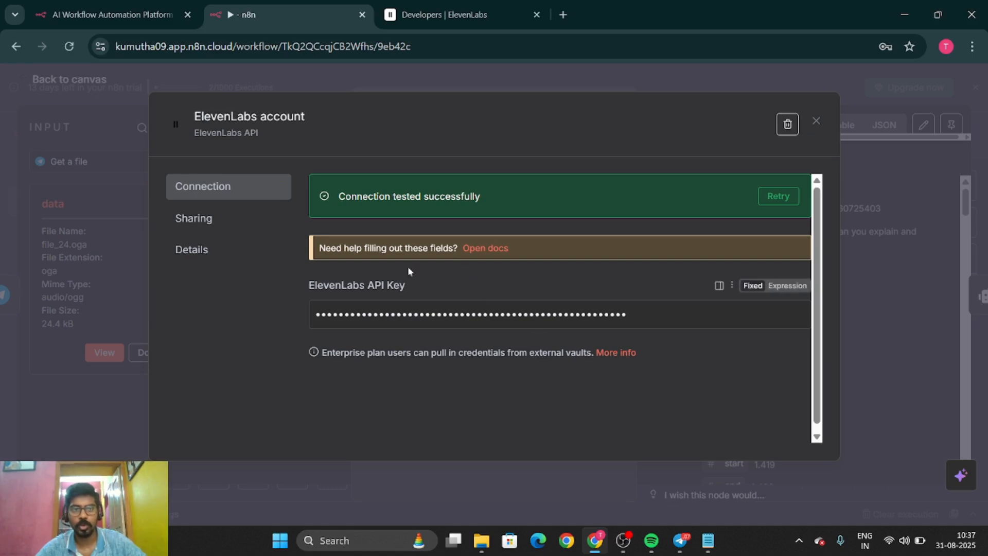
pyautogui.click(817, 120)
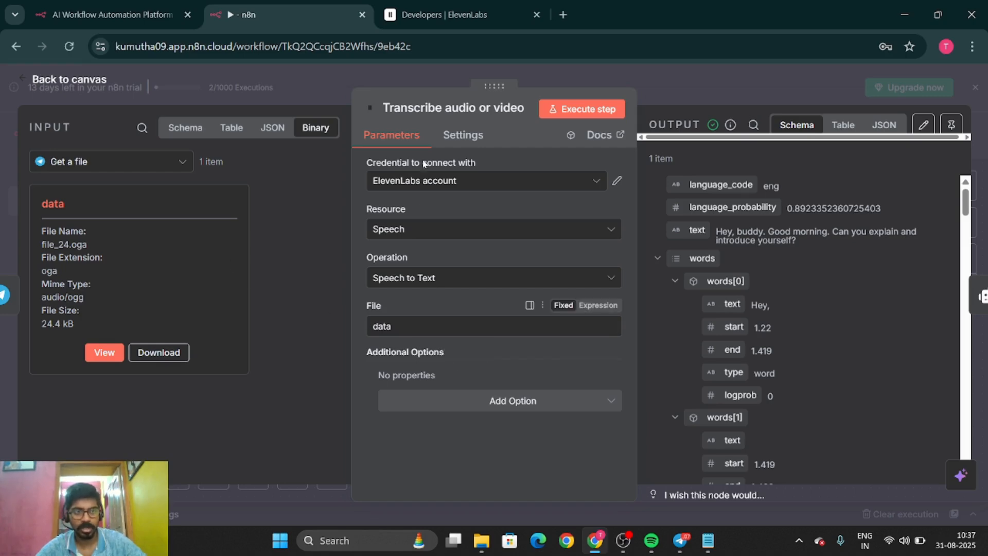
pyautogui.click(50, 79)
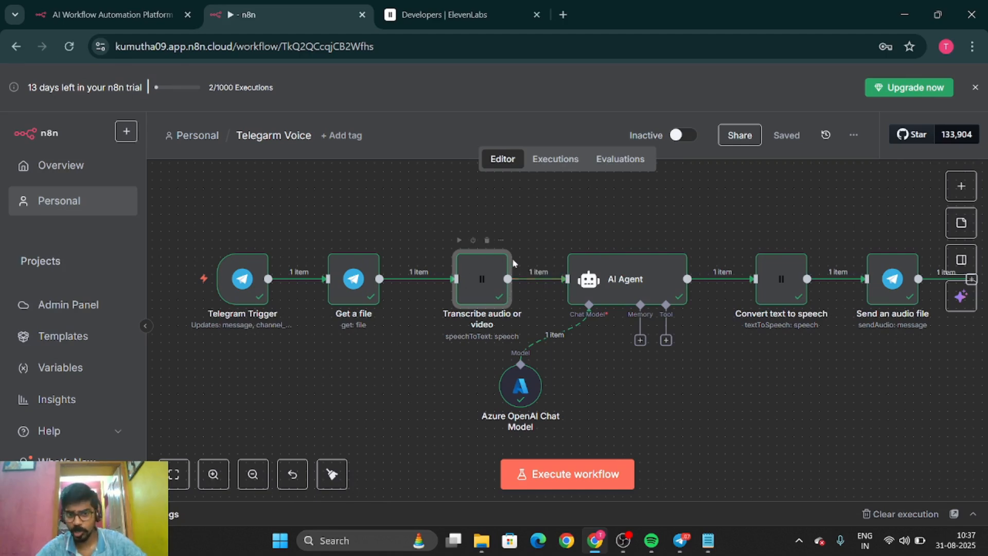
# Inspect the AI Agent node's prompt source, user message expression and system message, and return to the canvas.
pyautogui.doubleClick(631, 280)
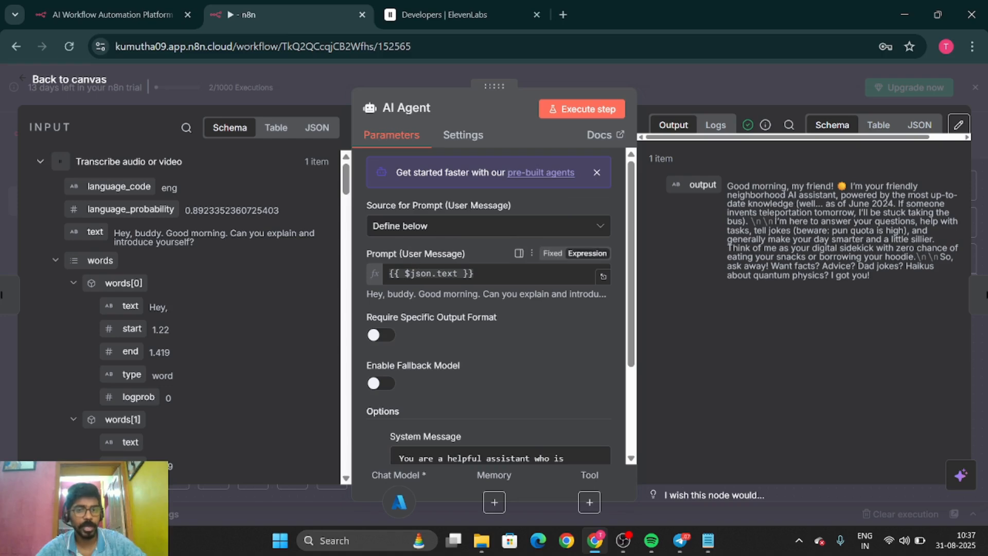
pyautogui.moveTo(418, 273)
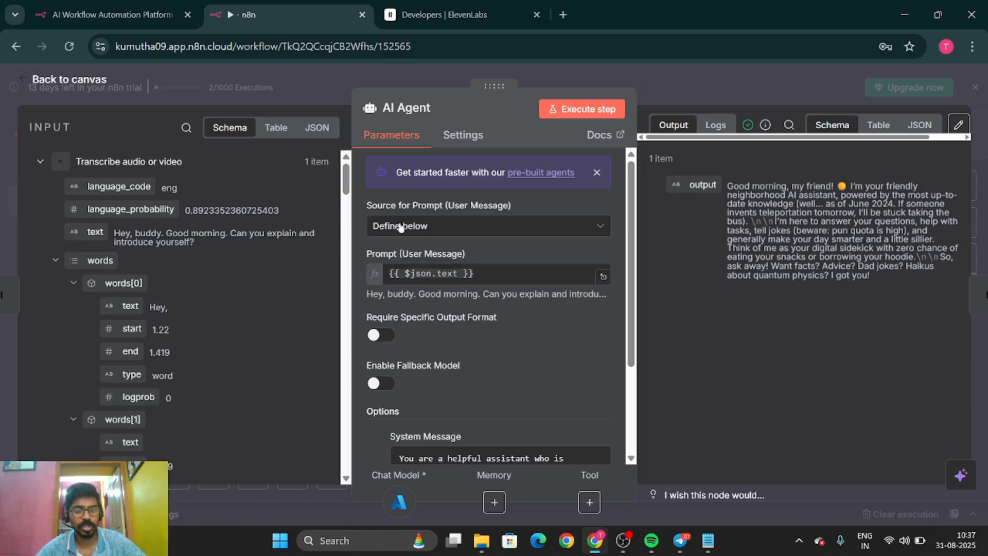
pyautogui.scroll(-3, 477, 350)
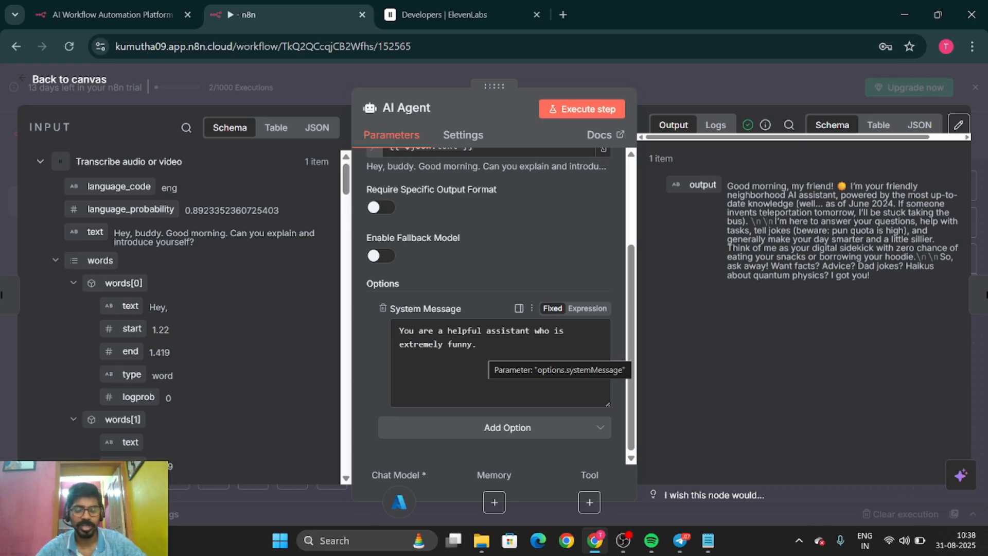
pyautogui.click(42, 81)
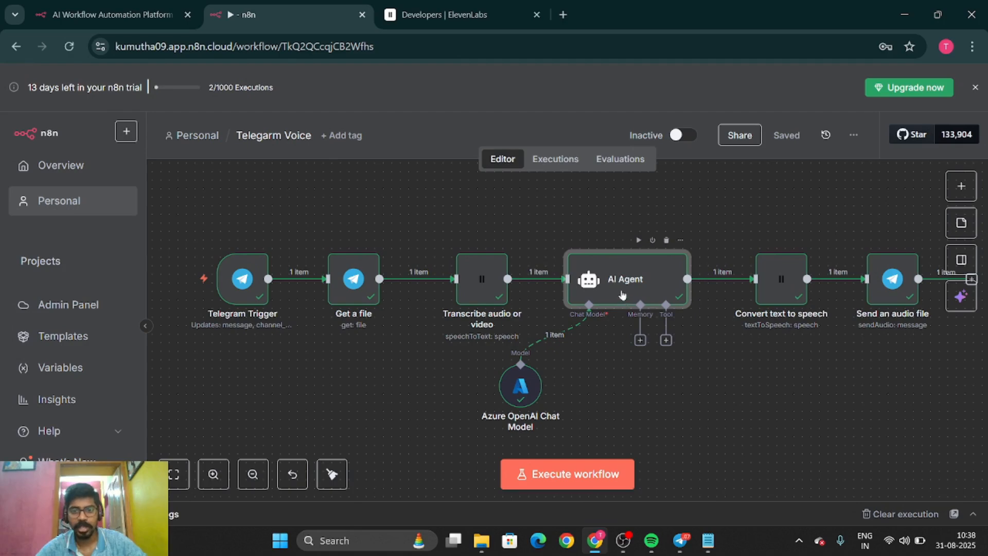
# Inspect the Azure OpenAI Chat Model node's deployment name and its Azure Open AI account credential, and close the credential.
pyautogui.doubleClick(520, 392)
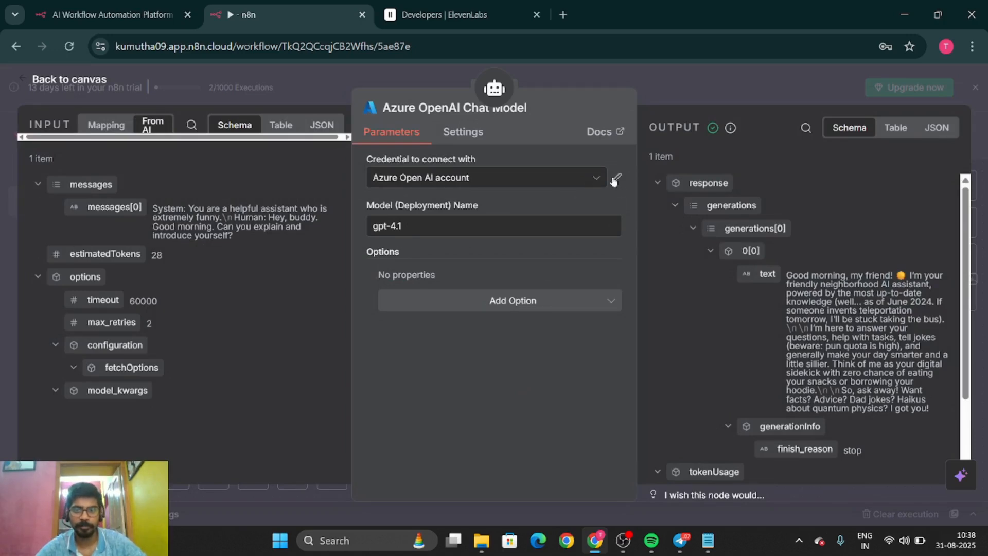
pyautogui.click(618, 177)
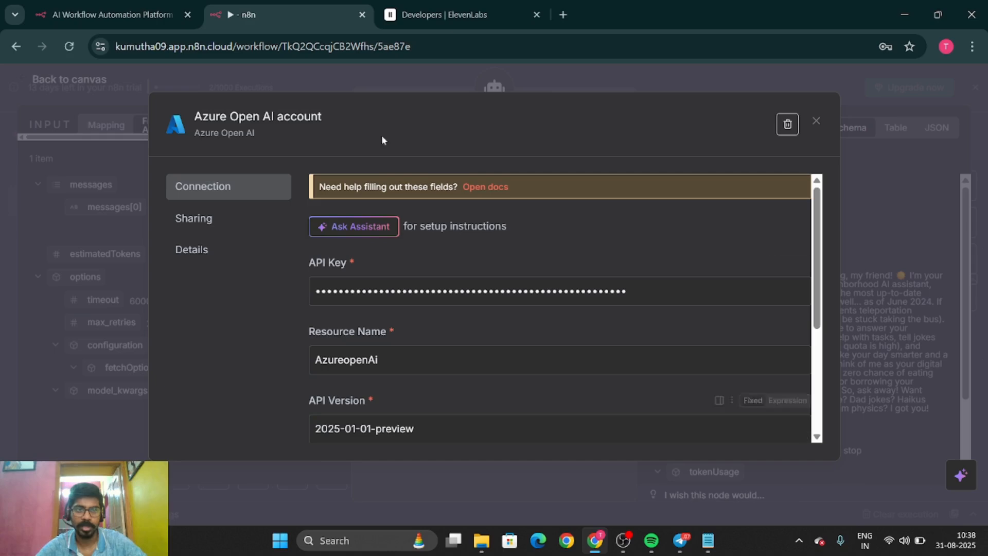
pyautogui.click(816, 120)
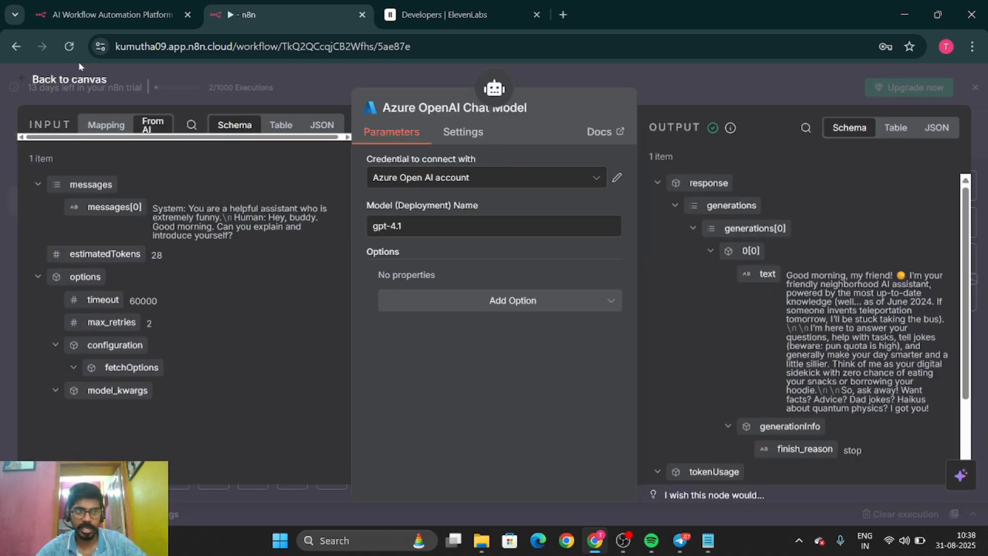
# Leave the chat model node and inspect the Convert text to speech node's Telegram Trigger input data and voice selection modes.
pyautogui.click(62, 82)
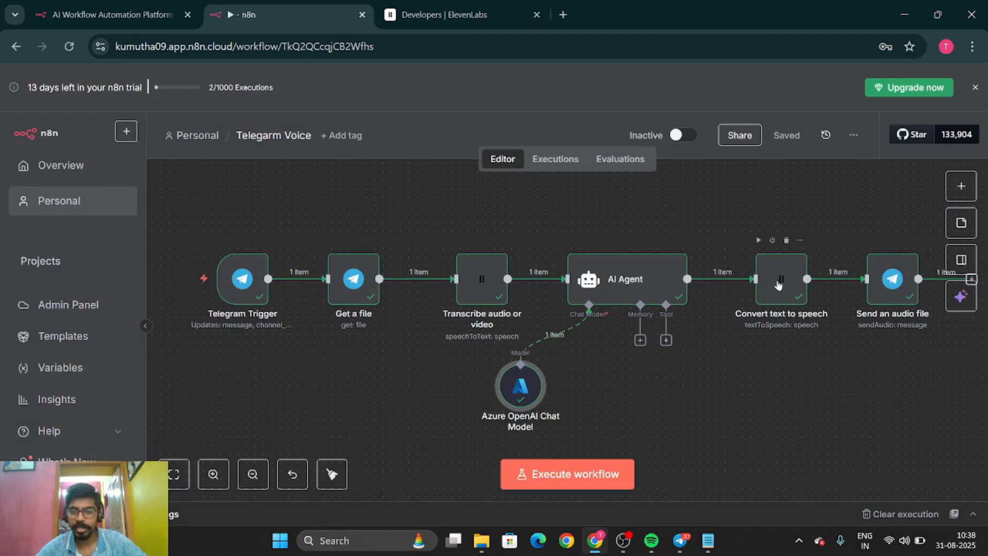
pyautogui.doubleClick(779, 284)
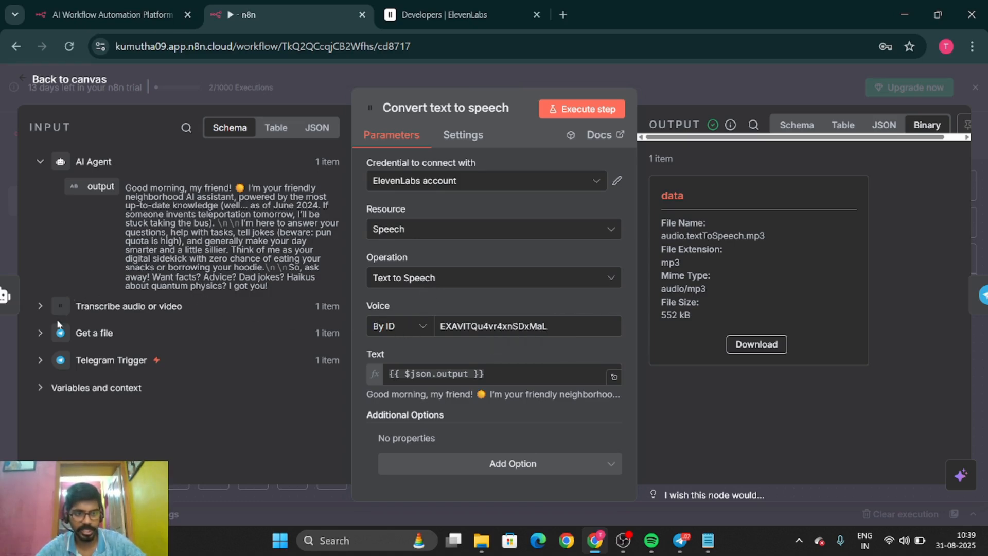
pyautogui.click(40, 362)
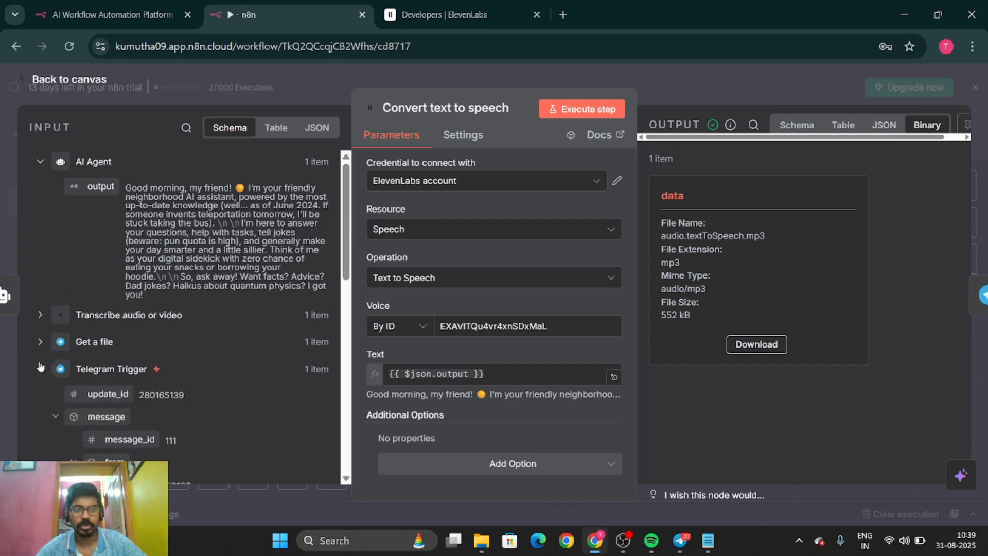
pyautogui.scroll(-3, 302, 407)
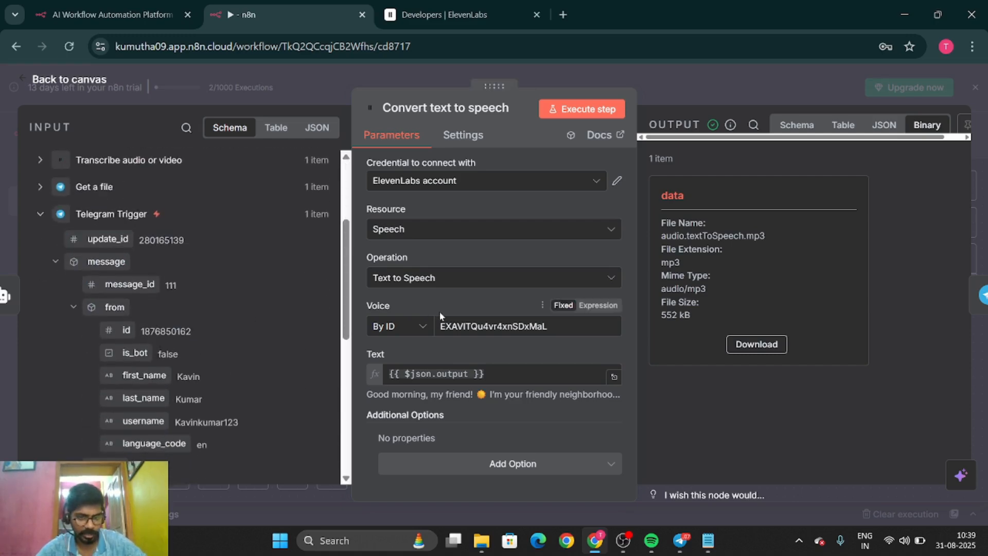
pyautogui.click(422, 333)
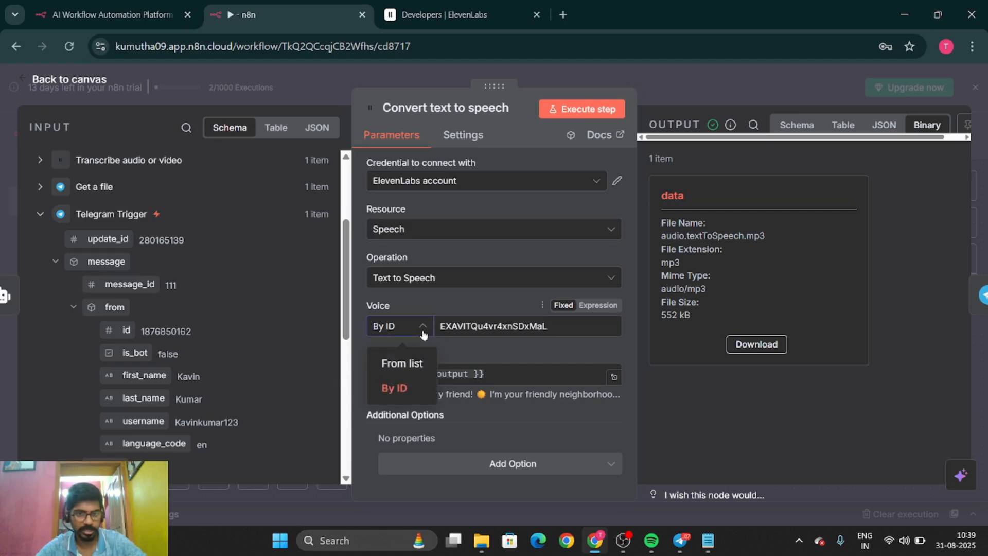
pyautogui.click(423, 333)
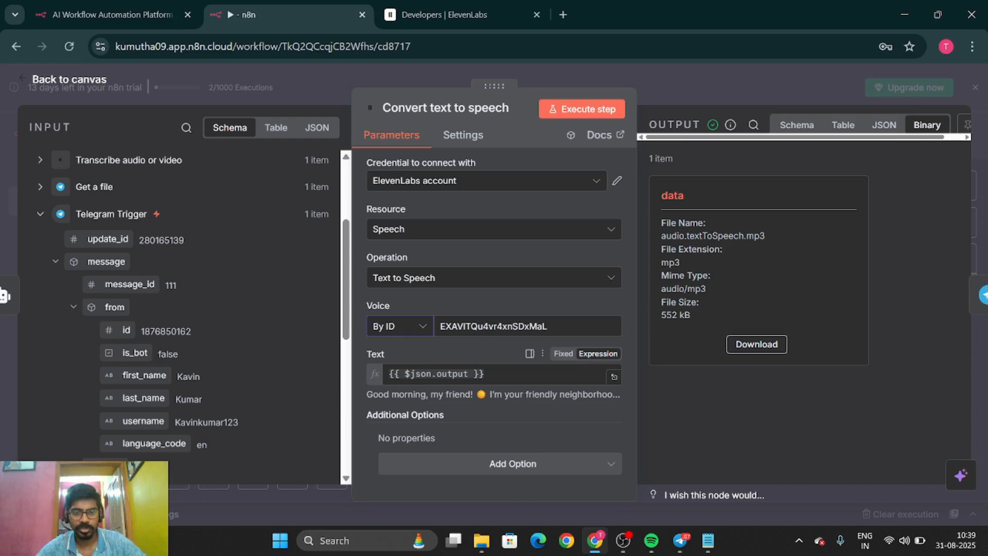
# Examine the Transcribe audio or video data in the Convert text to speech node's input and return to the canvas.
pyautogui.click(38, 160)
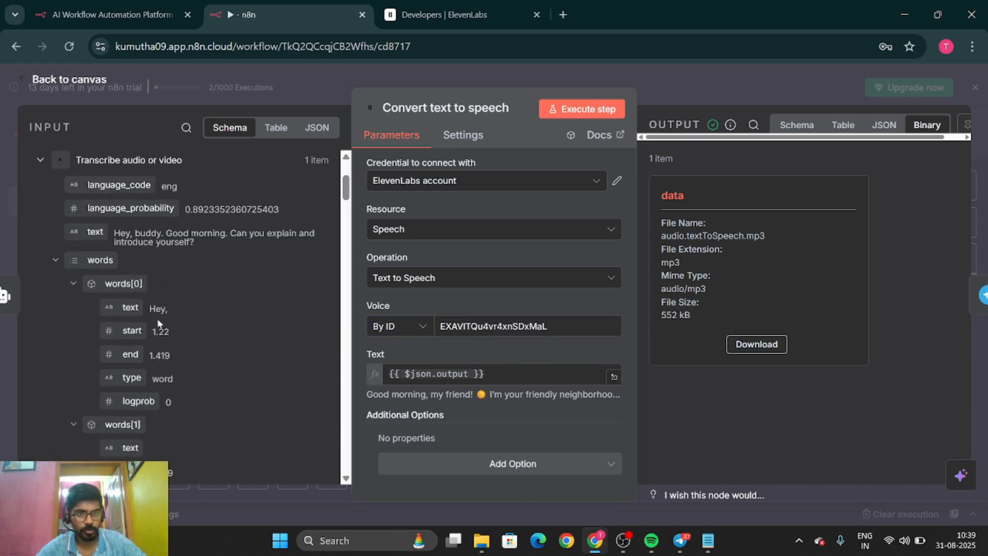
pyautogui.scroll(-6, 156, 318)
pyautogui.scroll(10, 157, 322)
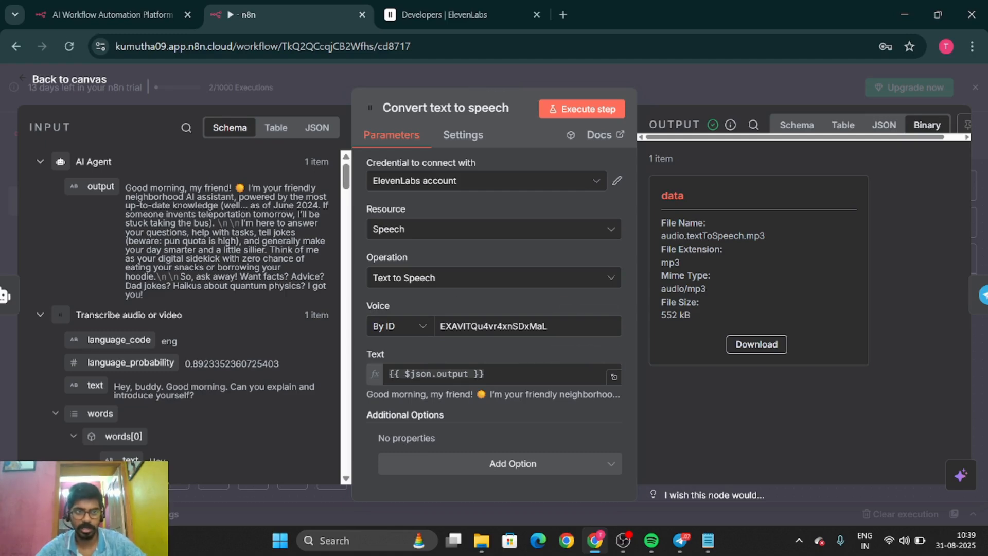
pyautogui.click(68, 81)
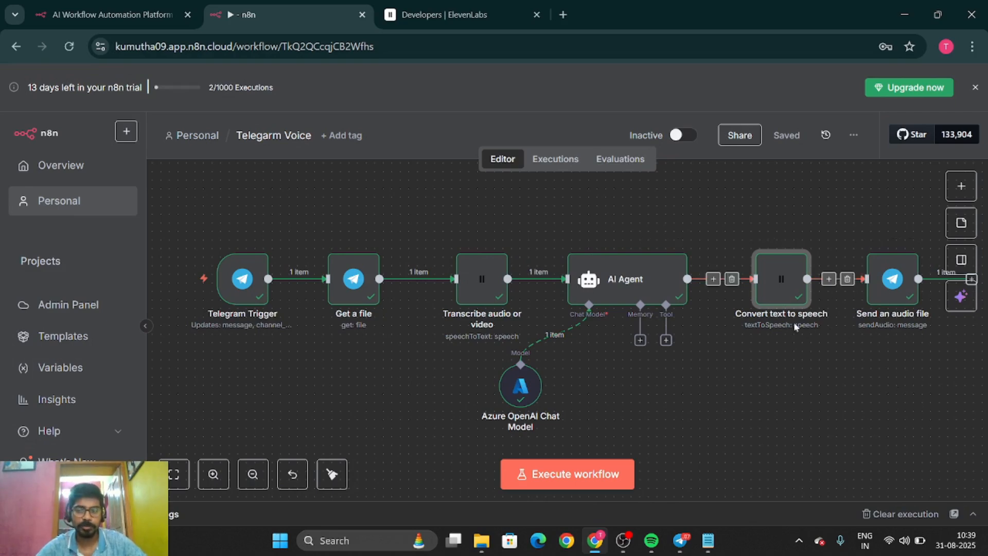
# Inspect the Send an audio file node's operation, Chat ID expression, binary file settings and additional fields, and return to the canvas.
pyautogui.doubleClick(875, 300)
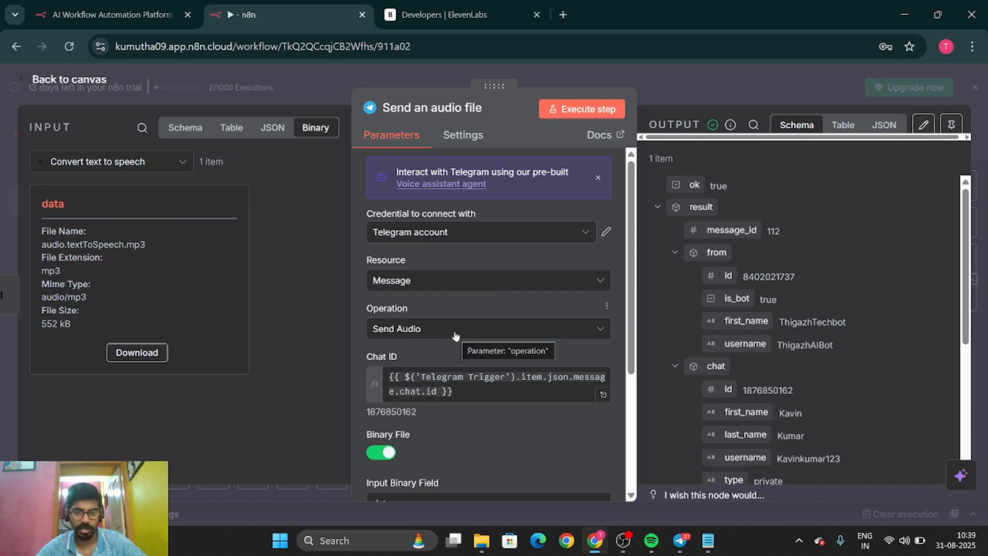
pyautogui.scroll(-3, 500, 407)
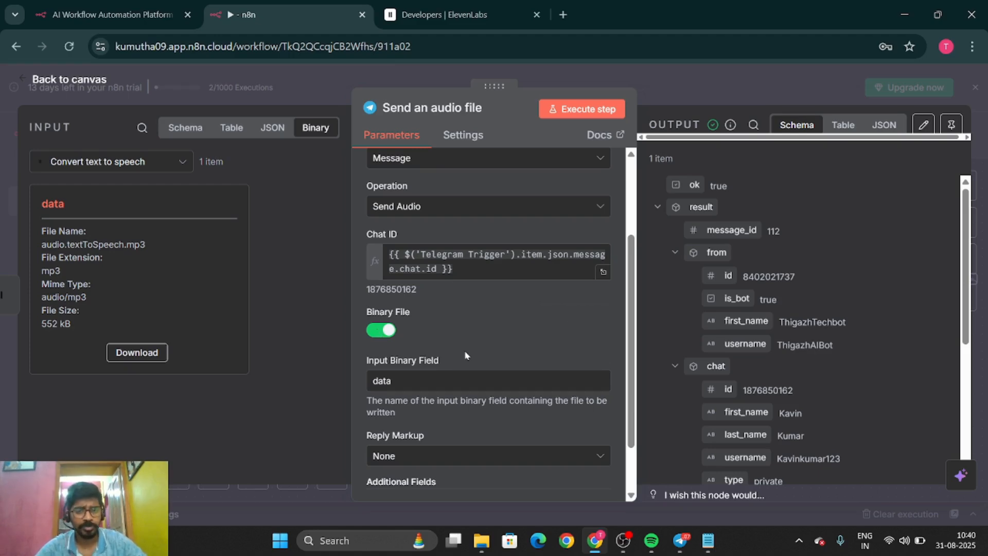
pyautogui.scroll(-1, 466, 355)
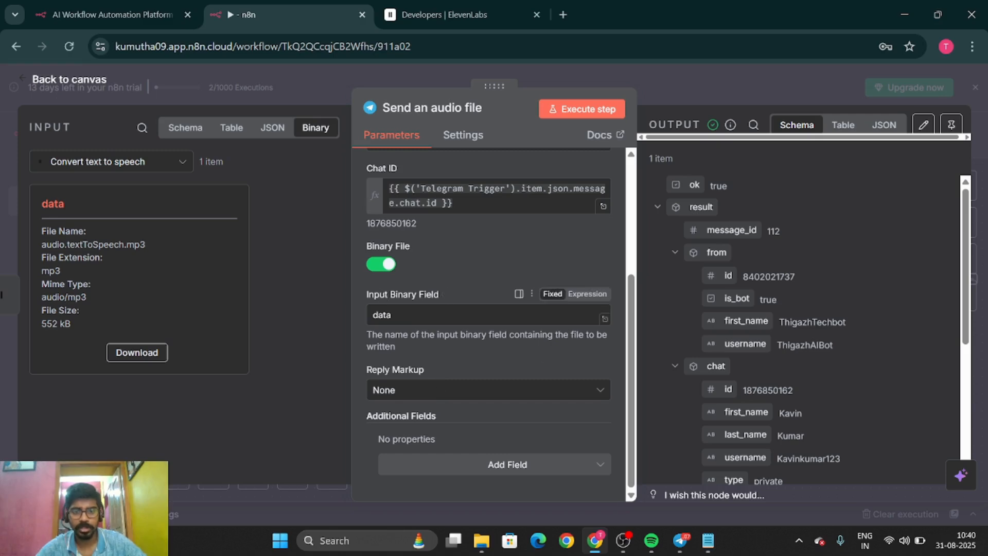
pyautogui.scroll(3, 477, 264)
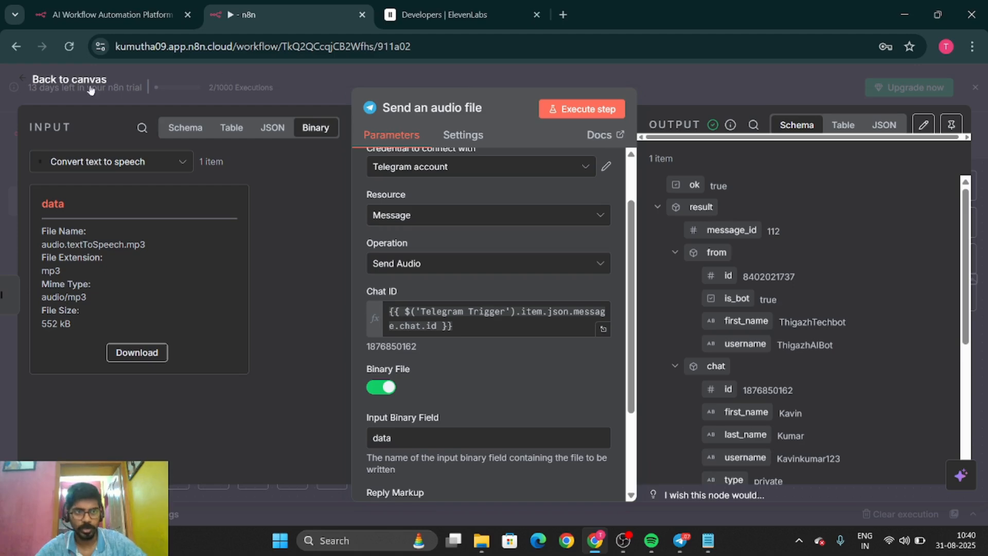
pyautogui.click(70, 80)
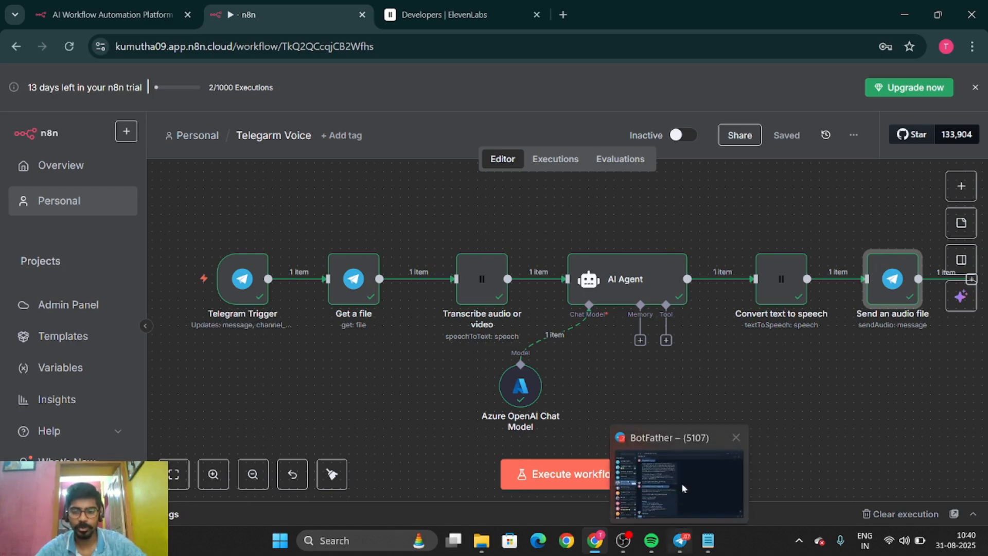
# Switch to Telegram, send a voice message of about 7 seconds to ThigazhTechbot, and execute the workflow back in n8n.
pyautogui.click(686, 510)
pyautogui.click(681, 541)
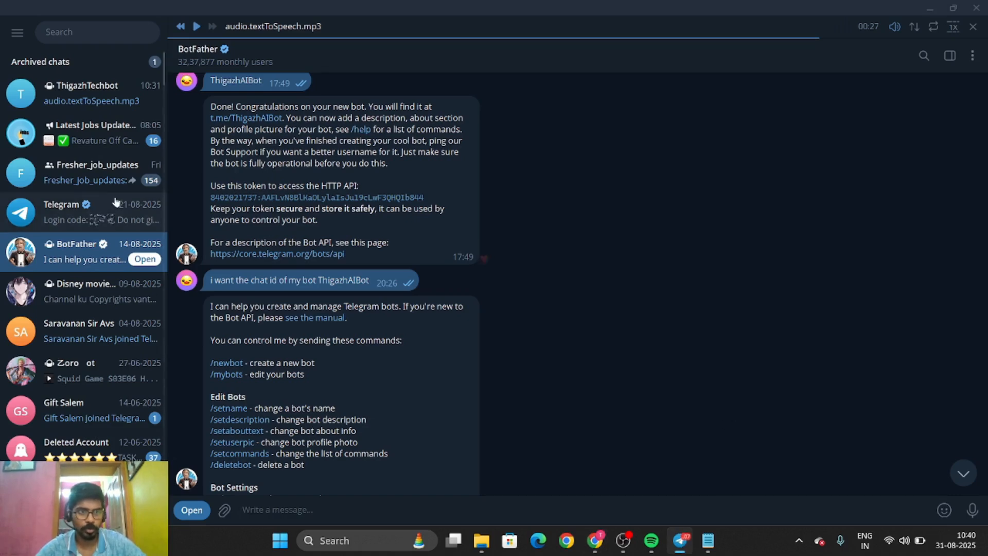
pyautogui.click(101, 85)
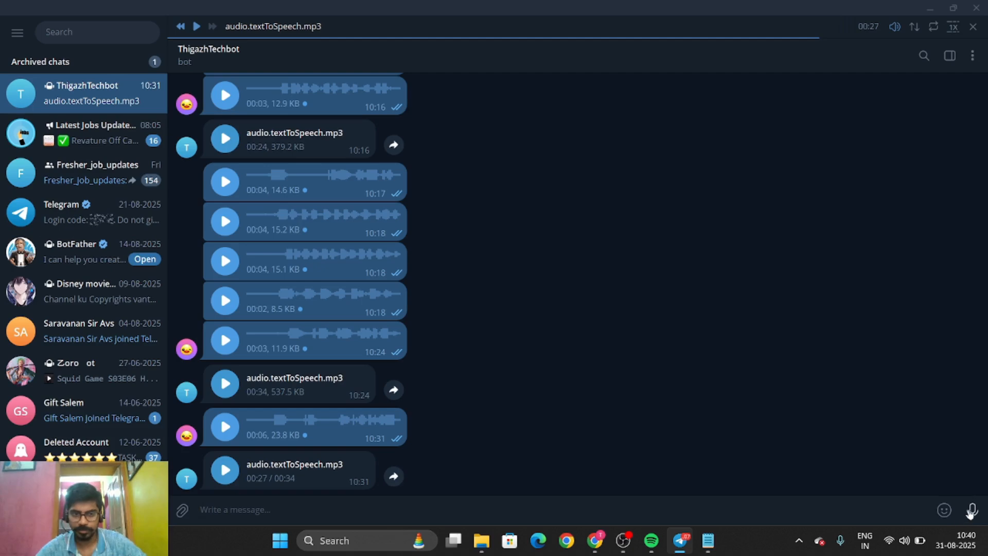
pyautogui.moveTo(970, 511); pyautogui.dragTo(969, 512)
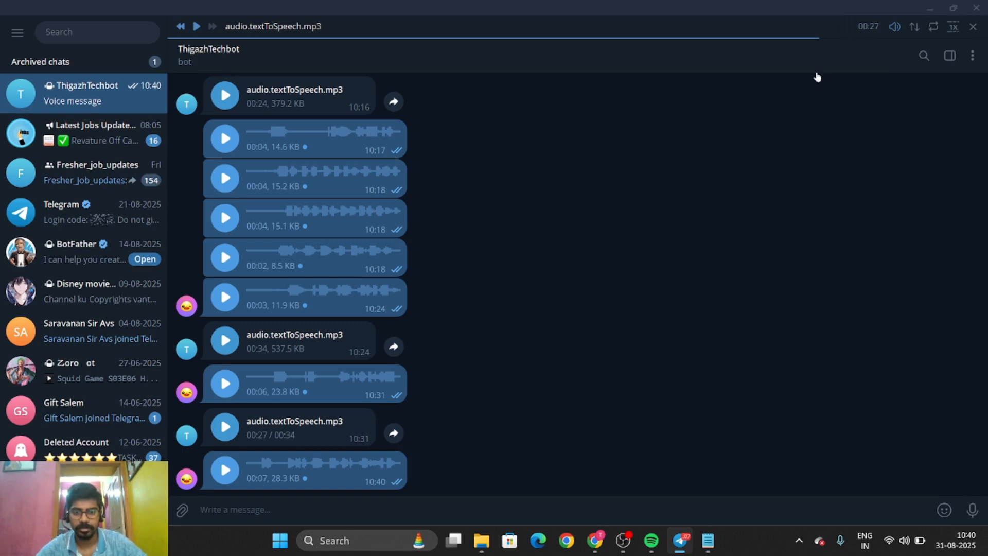
pyautogui.click(597, 550)
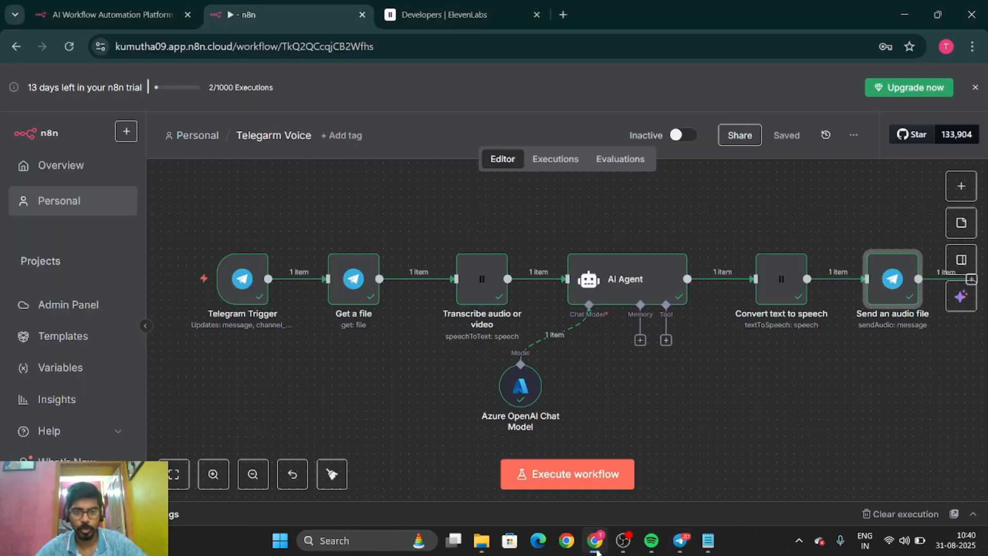
pyautogui.click(575, 475)
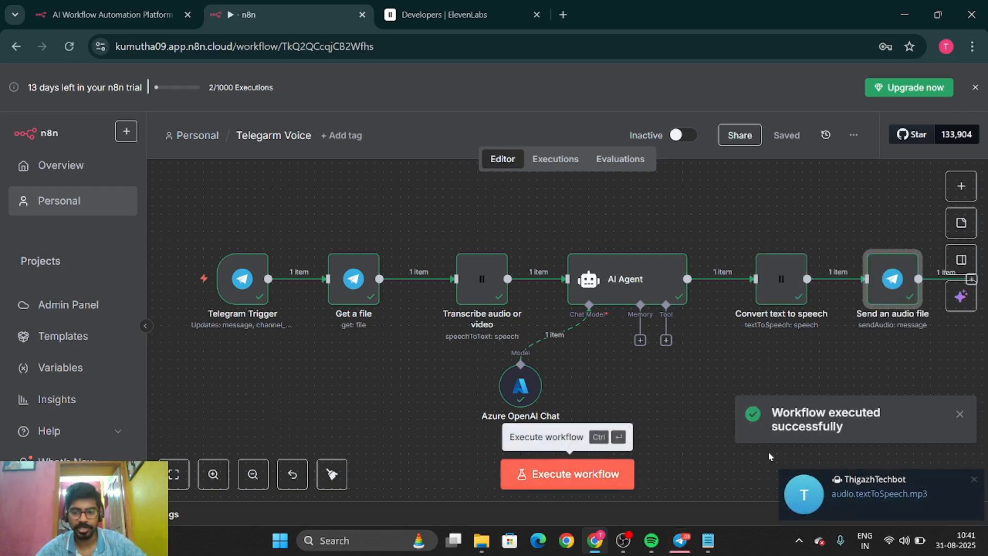
# Switch to the ThigazhTechbot chat in Telegram, listen to the newest audio.textToSpeech.mp3 reply, pause it and return to n8n.
pyautogui.click(918, 493)
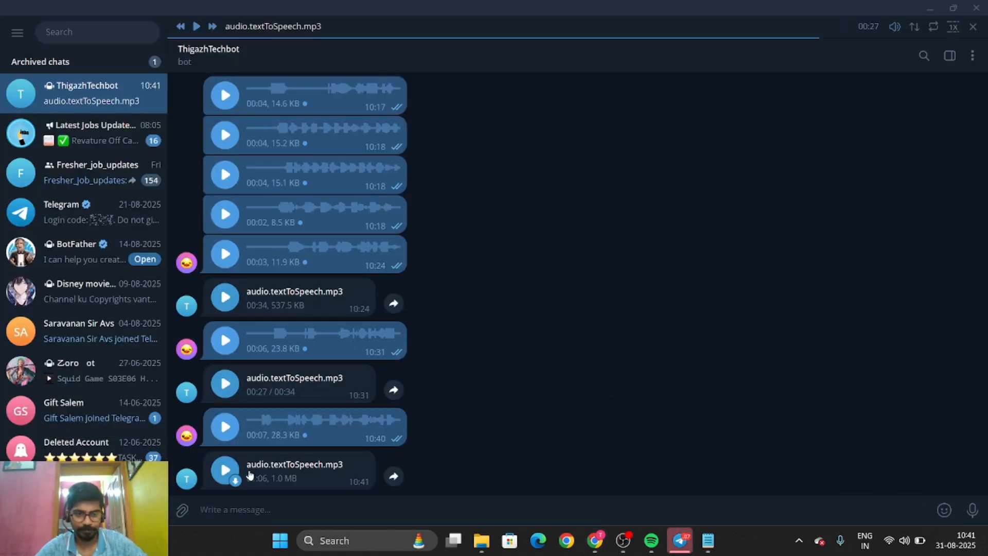
pyautogui.click(225, 470)
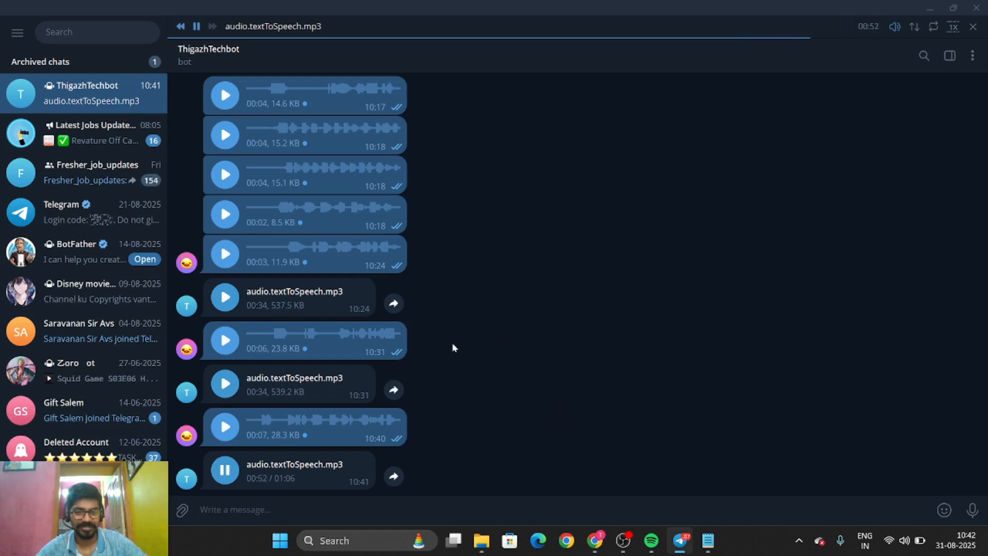
pyautogui.click(236, 474)
pyautogui.click(930, 11)
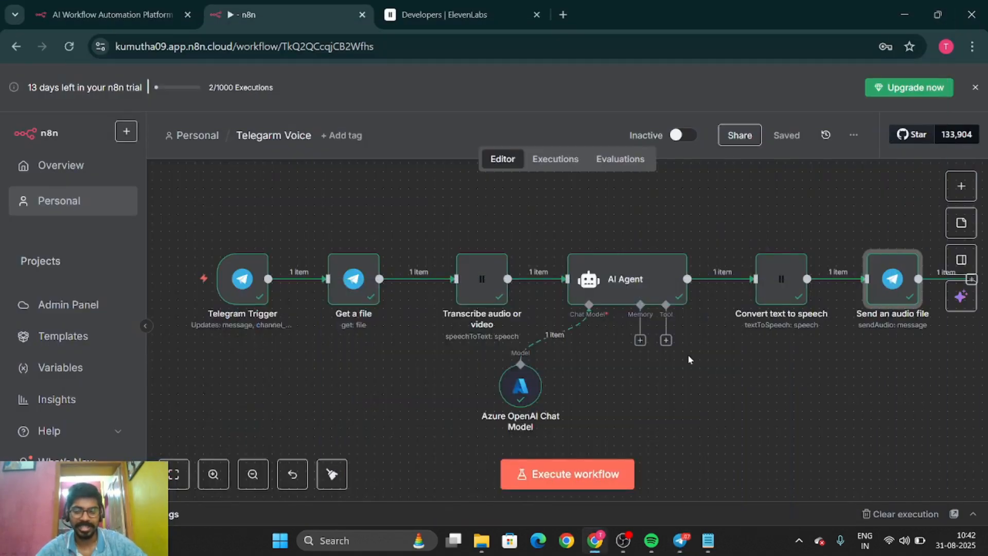